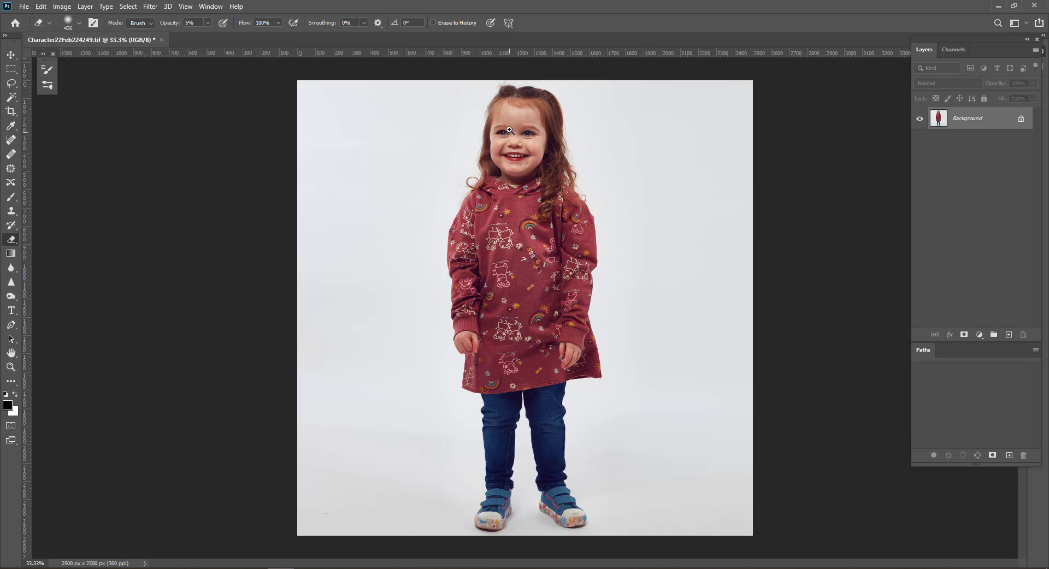
Examine the photo of the girl closely, from her hair and face down over the dress to the jeans and shoes
scroll(513, 164, "up", 3)
scroll(514, 164, "down", 2)
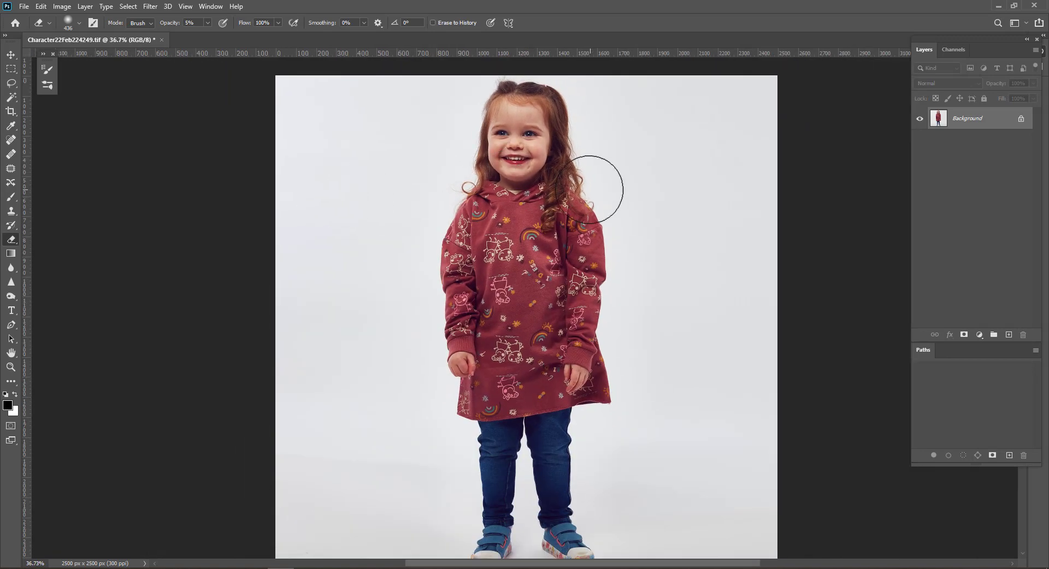
scroll(597, 188, "down", 2)
scroll(535, 192, "up", 3)
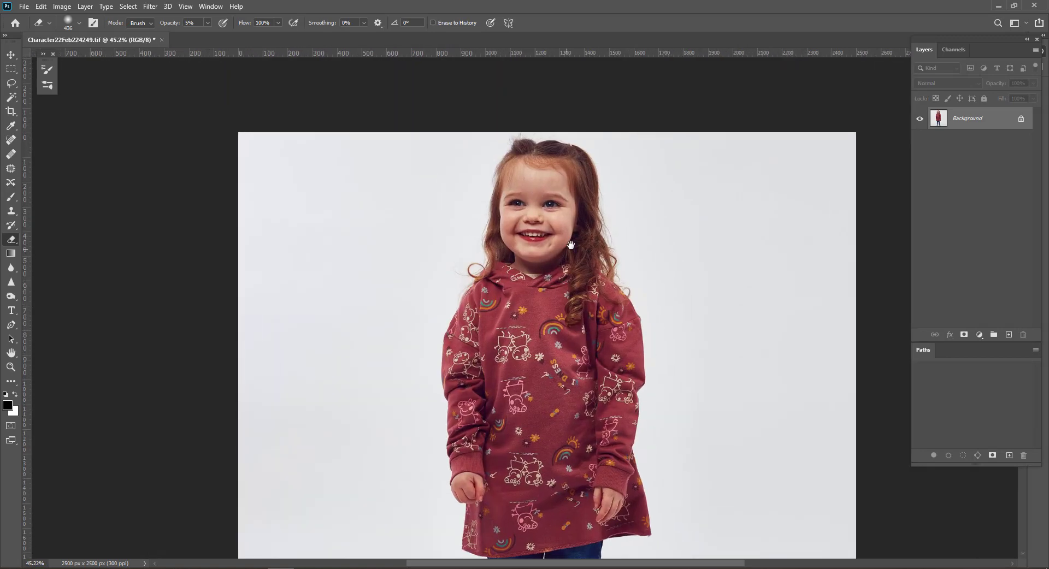
left_click_drag(569, 353, 555, 253)
left_click_drag(517, 418, 503, 294)
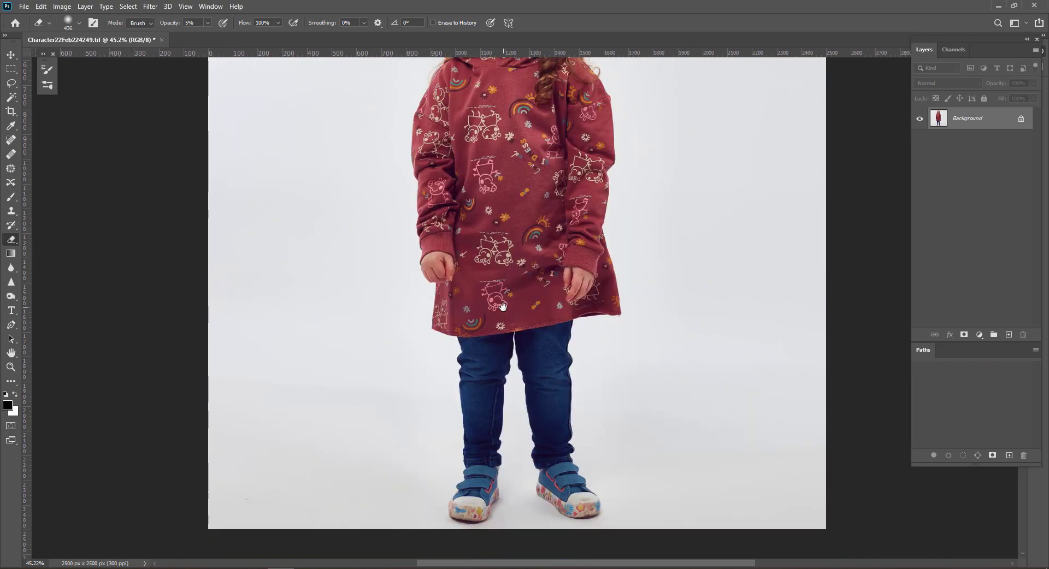
left_click_drag(526, 196, 523, 415)
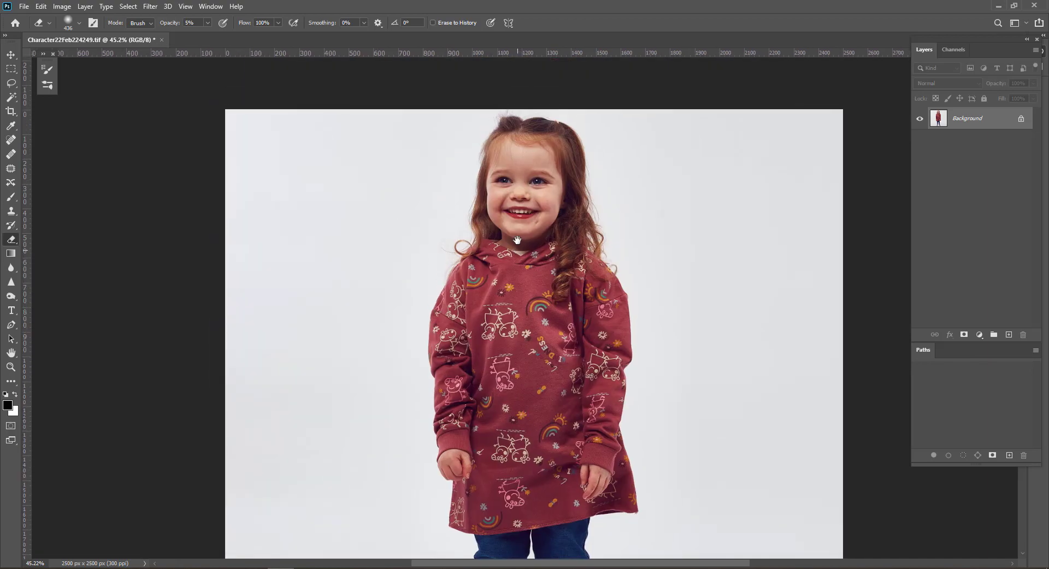
scroll(515, 236, "up", 3)
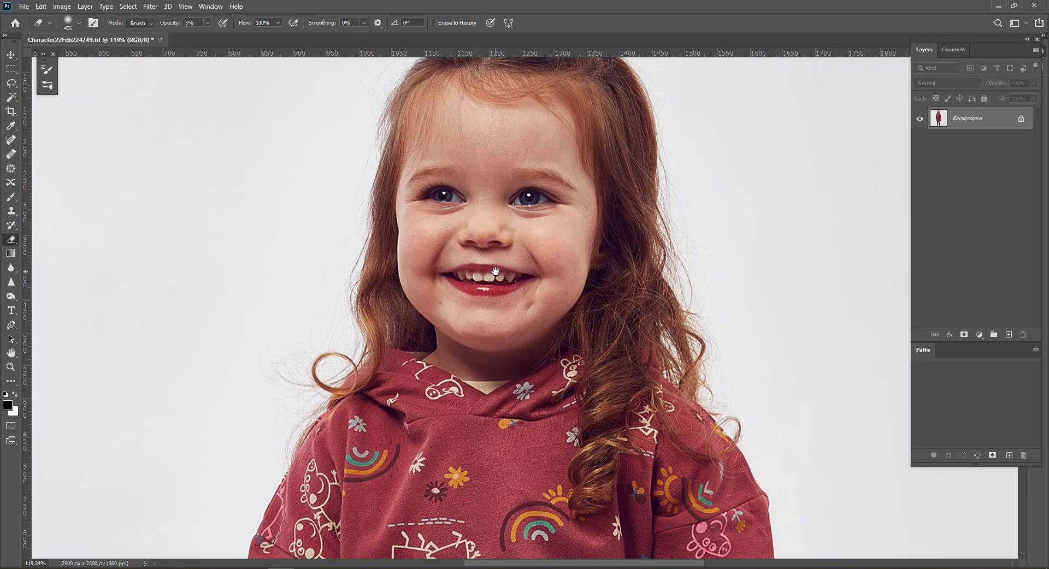
scroll(538, 351, "down", 2)
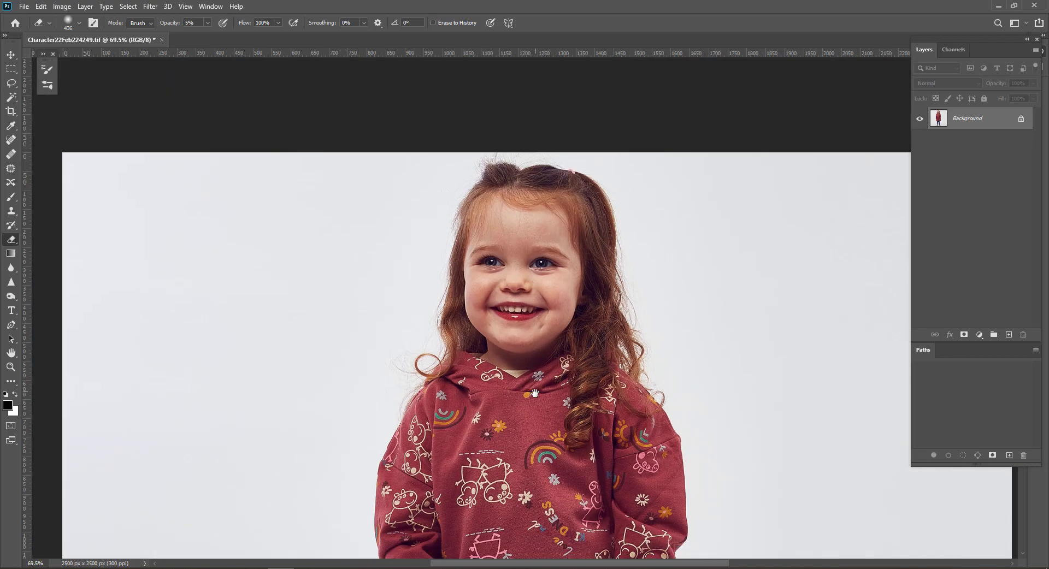
scroll(514, 441, "down", 8)
left_click_drag(478, 436, 475, 278)
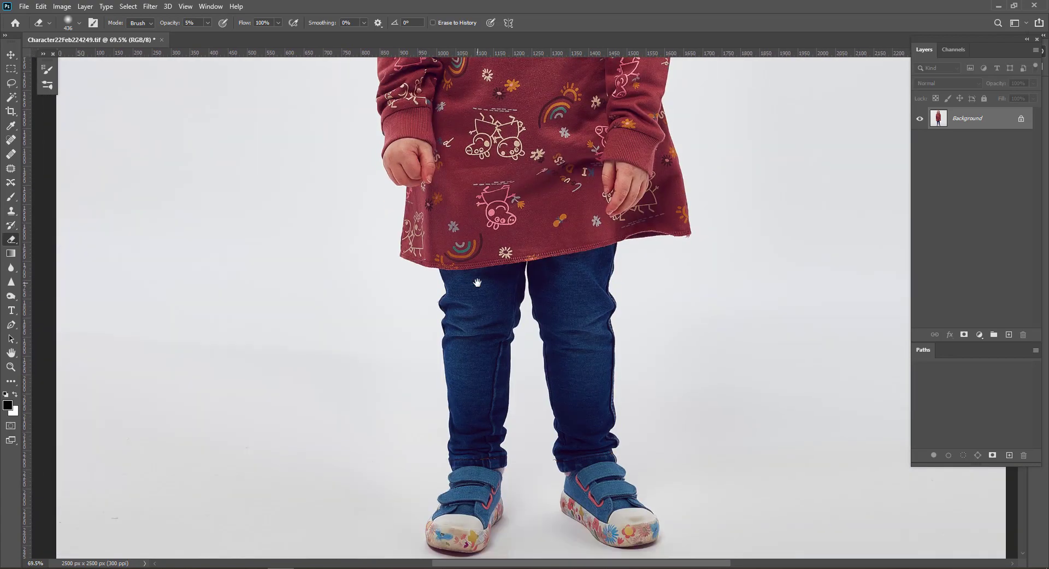
scroll(515, 220, "up", 3)
scroll(515, 220, "up", 10)
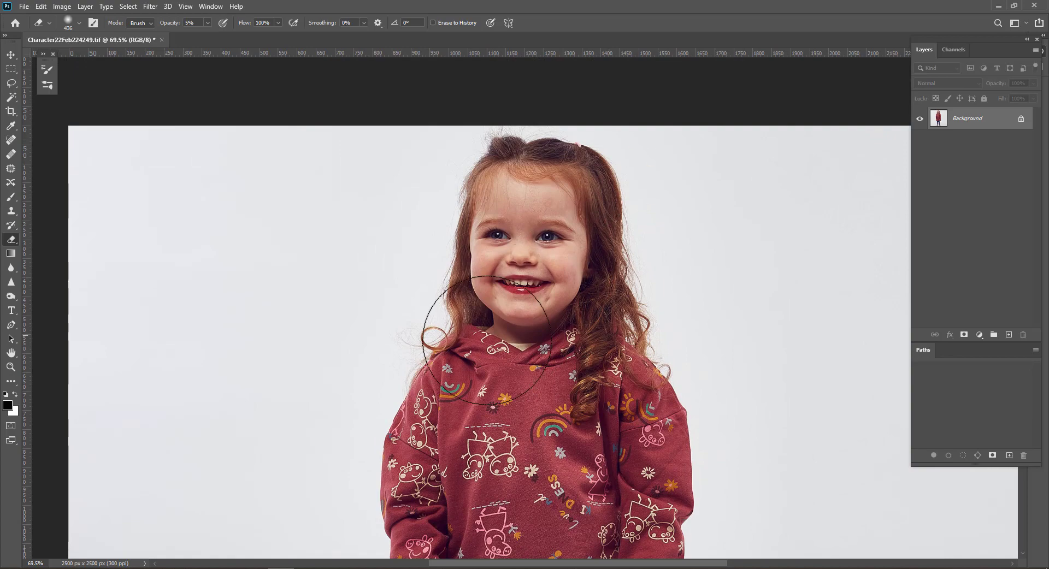
left_click_drag(495, 401, 458, 311)
left_click_drag(502, 410, 477, 293)
scroll(477, 293, "down", 5)
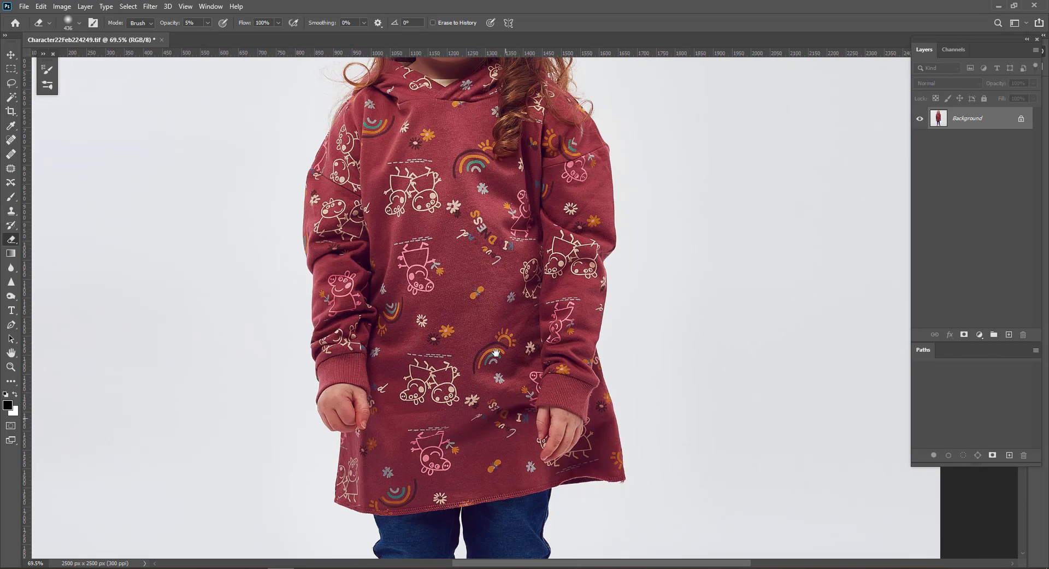
scroll(479, 257, "up", 6)
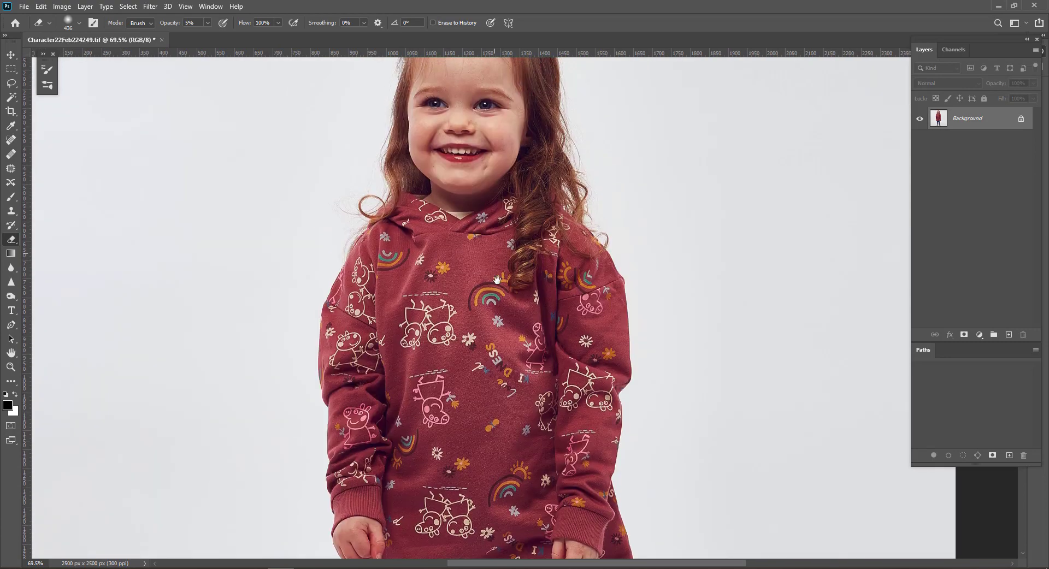
left_click_drag(497, 279, 508, 429)
scroll(485, 238, "down", 3)
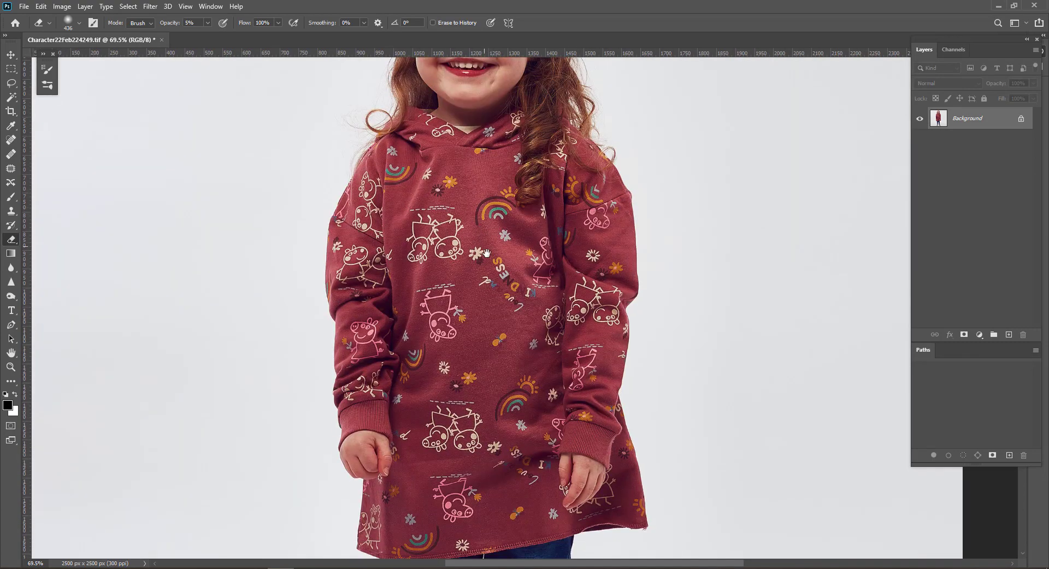
scroll(531, 435, "down", 3)
mouse_move(577, 299)
left_mouse_down()
mouse_move(571, 421)
mouse_move(657, 448)
left_mouse_up()
scroll(511, 304, "down", 3)
Start a Pen tool path where the dress's hem meets the image-left jeans leg and trace the hem to its outer corner
scroll(539, 351, "up", 3)
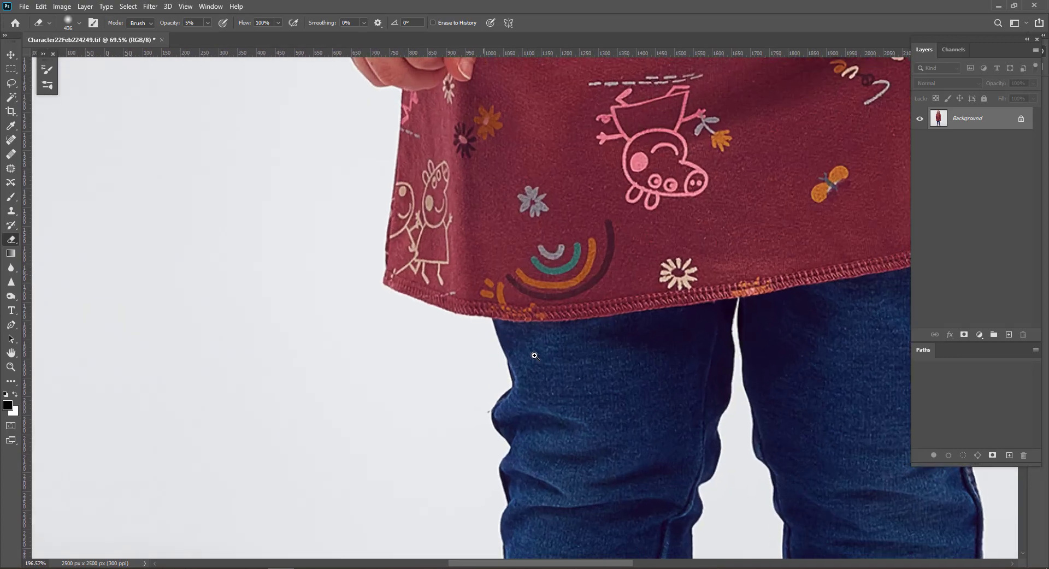
key("p")
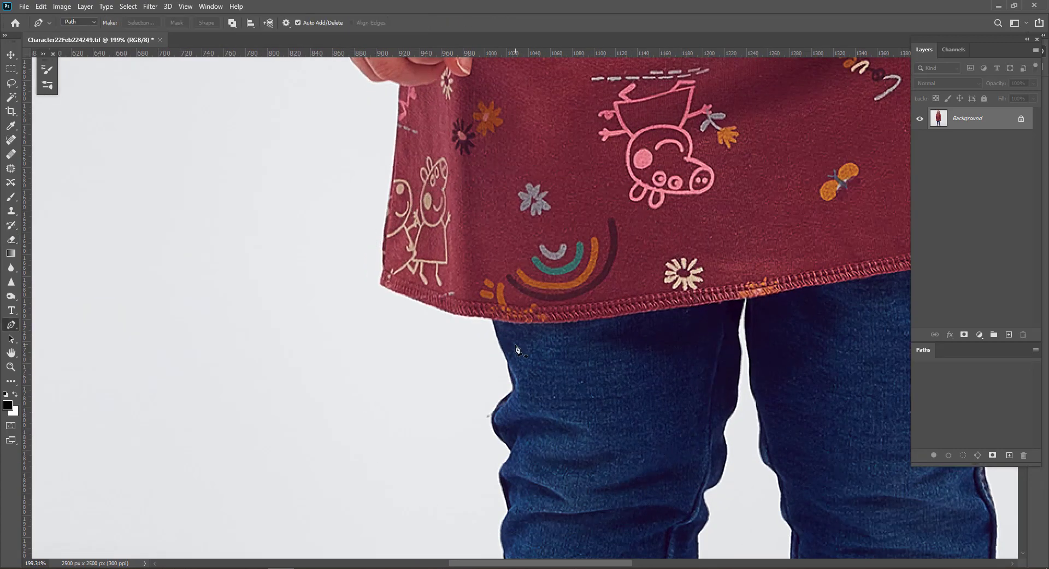
right_click(11, 324)
left_click(55, 323)
scroll(477, 320, "up", 4)
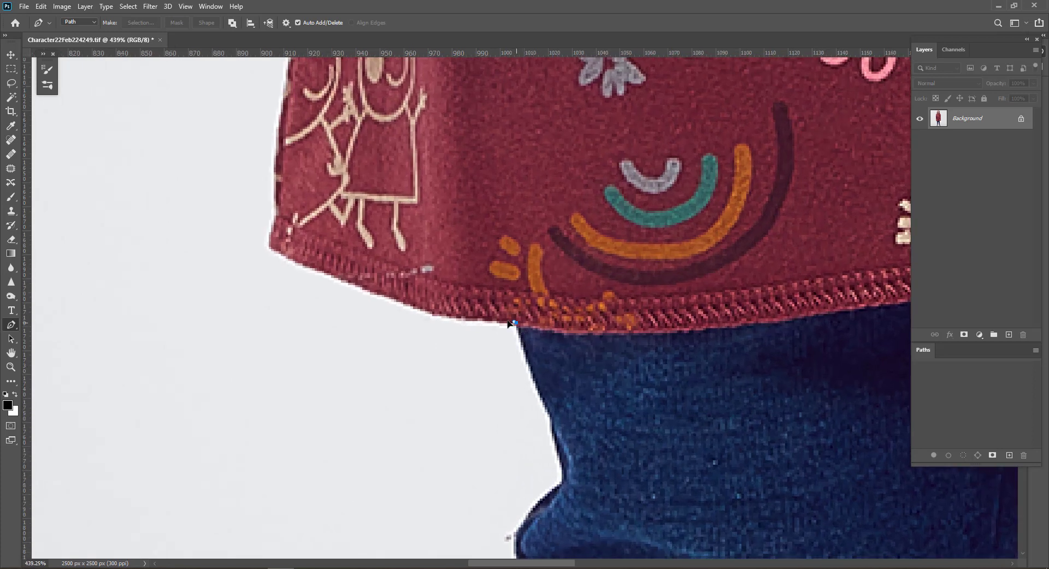
left_click(516, 323)
left_click(428, 318)
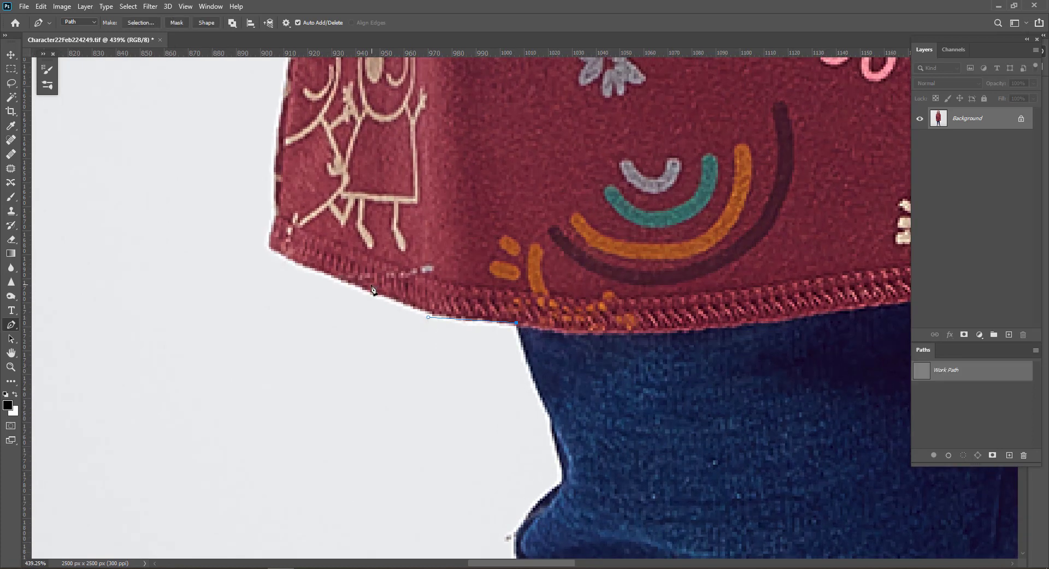
left_click_drag(352, 284, 304, 267)
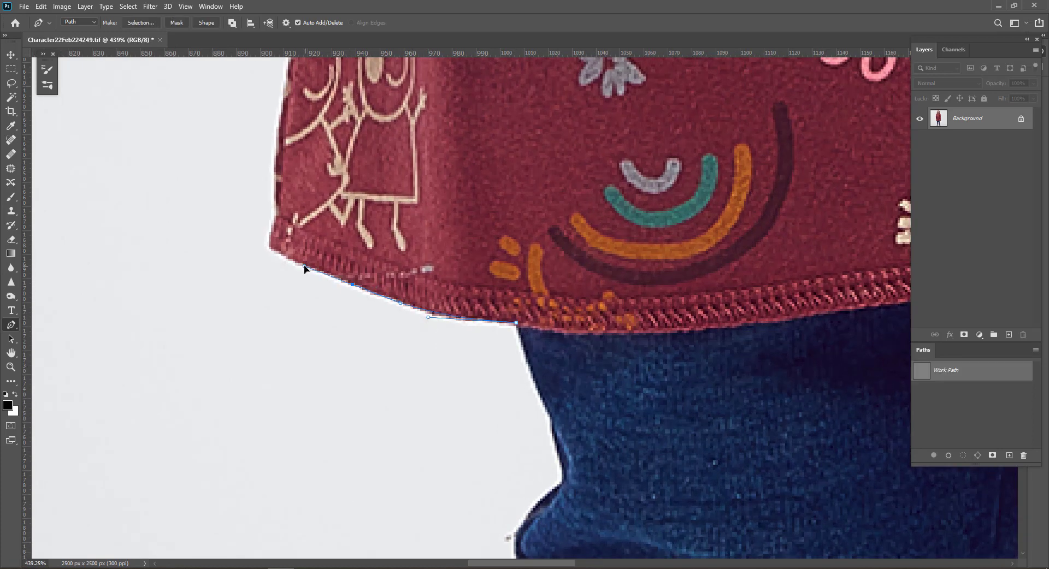
left_click(276, 251)
Continue the path up the dress's image-left side edge, from the hem corner to the underside of the hand
left_click(277, 213)
left_click_drag(277, 154, 385, 394)
left_click_drag(393, 337, 405, 266)
left_click_drag(419, 128, 453, 448)
left_click_drag(456, 445, 452, 411)
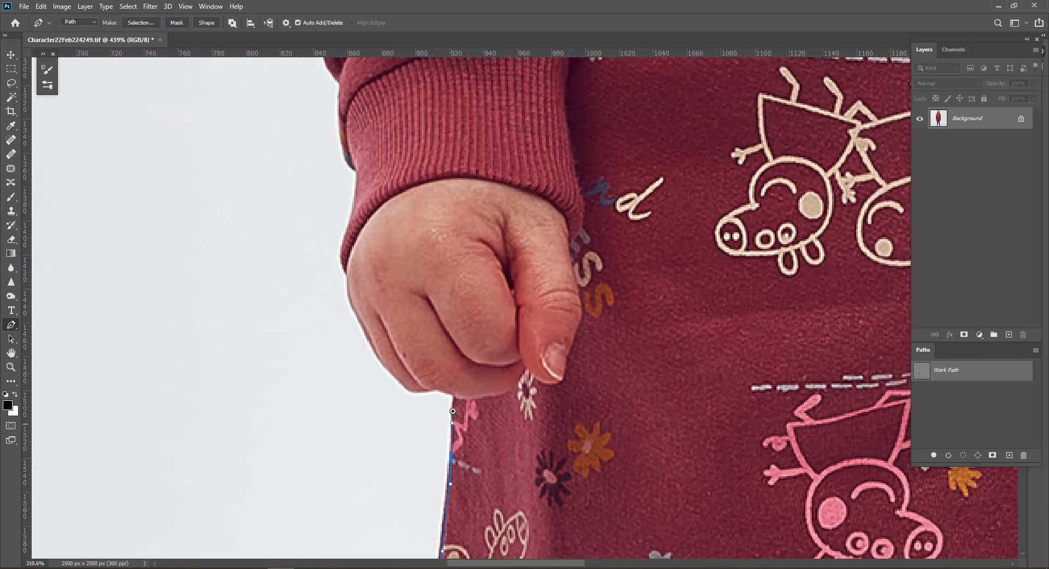
Trace the path around the outer contour of the image-left hand and up along the sleeve cuff
left_click(435, 390)
left_click(418, 392)
left_click_drag(399, 384, 393, 377)
left_click(373, 352)
left_click(362, 329)
left_click(350, 303)
left_click_drag(345, 271, 338, 267)
left_click(346, 235)
left_click_drag(351, 219, 429, 396)
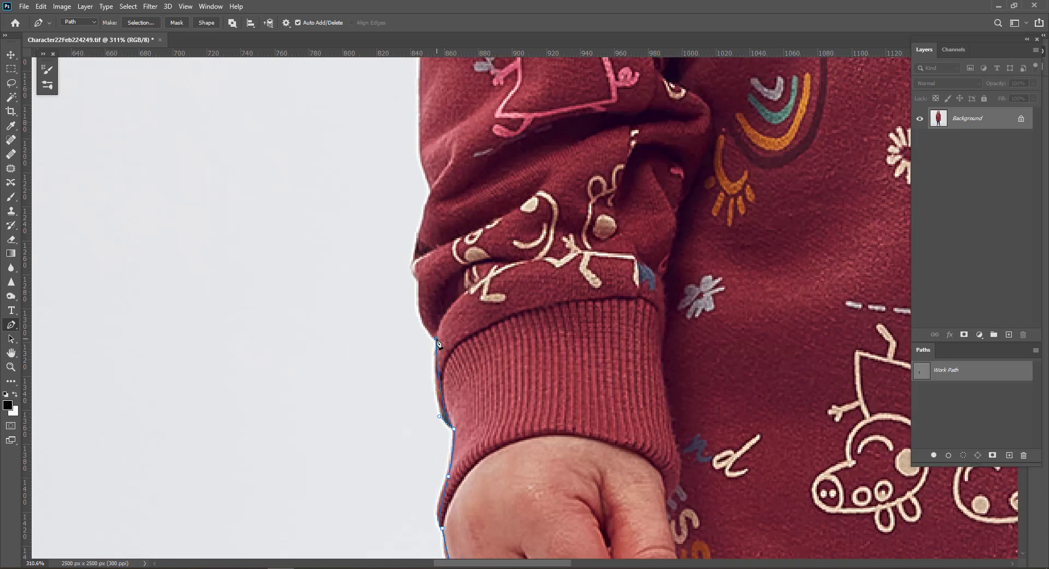
Trace the path down the dress's image-right side, around the hem corner and along the hem to the jeans
left_click_drag(510, 437, 527, 531)
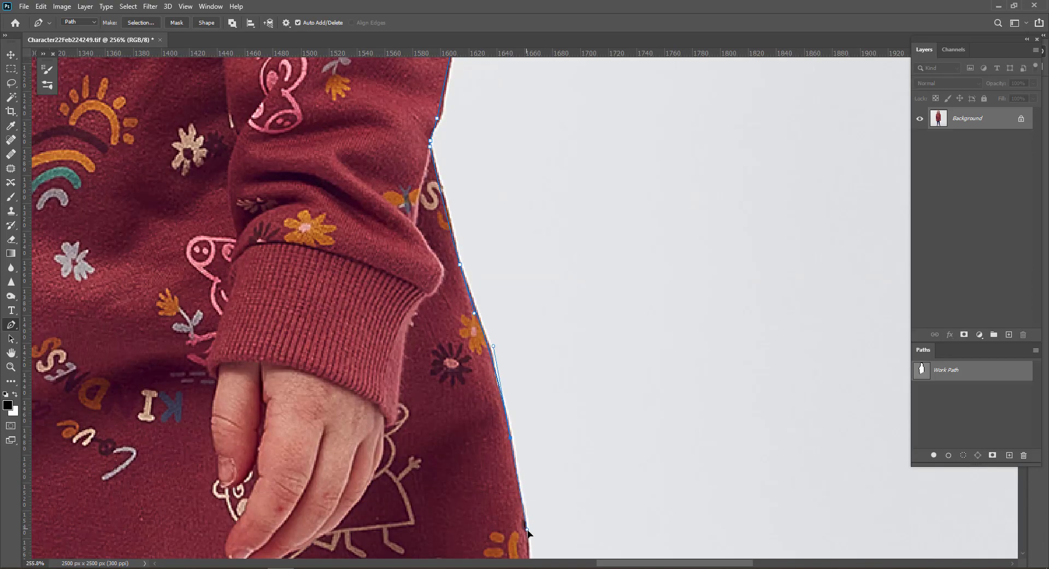
left_click_drag(528, 534, 368, 347)
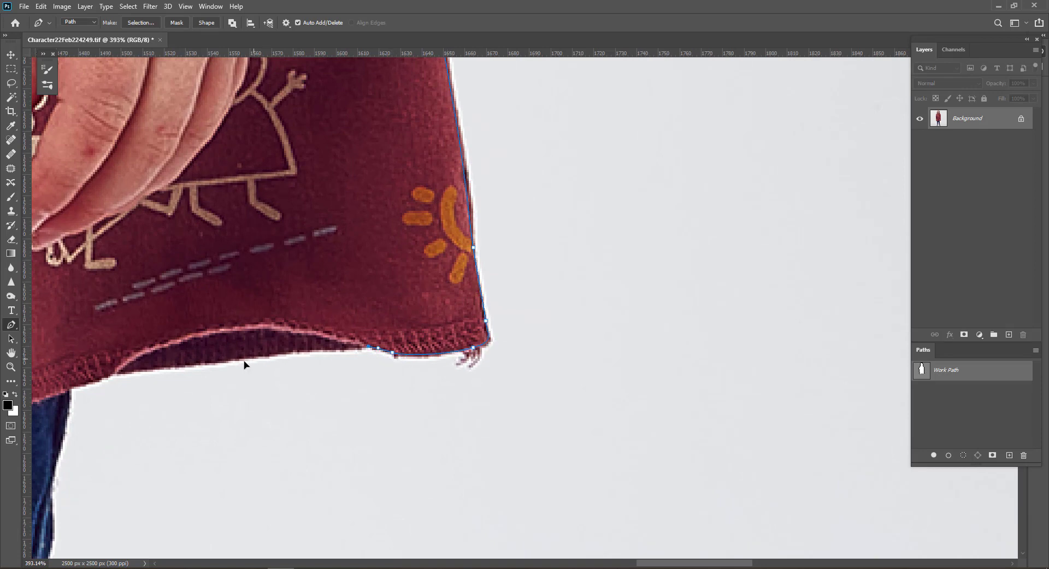
left_click_drag(256, 356, 566, 307)
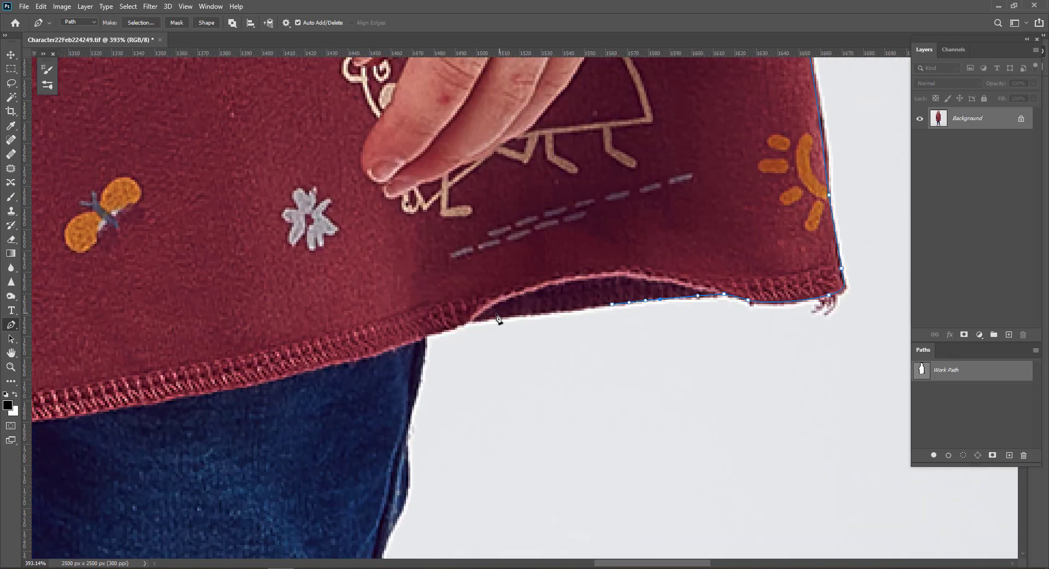
left_click_drag(472, 320, 431, 334)
left_click(425, 334)
Trace the path down the outer edge of the image-right jeans leg, from the hem past the bulging knee fold
left_click_drag(414, 394, 408, 473)
left_click_drag(444, 432, 618, 206)
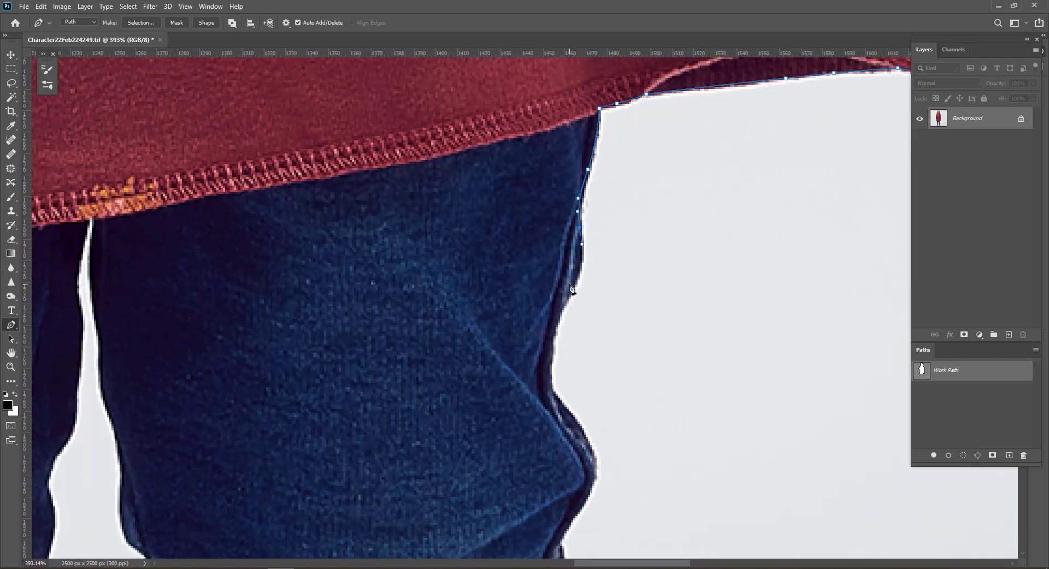
left_click_drag(570, 295, 555, 325)
left_click_drag(551, 385, 456, 208)
left_click_drag(478, 244, 485, 272)
left_click(469, 302)
Continue the path below the knee fold along the straighter outer edge of the same jeans leg
left_click_drag(448, 329, 448, 354)
left_click_drag(464, 405, 473, 433)
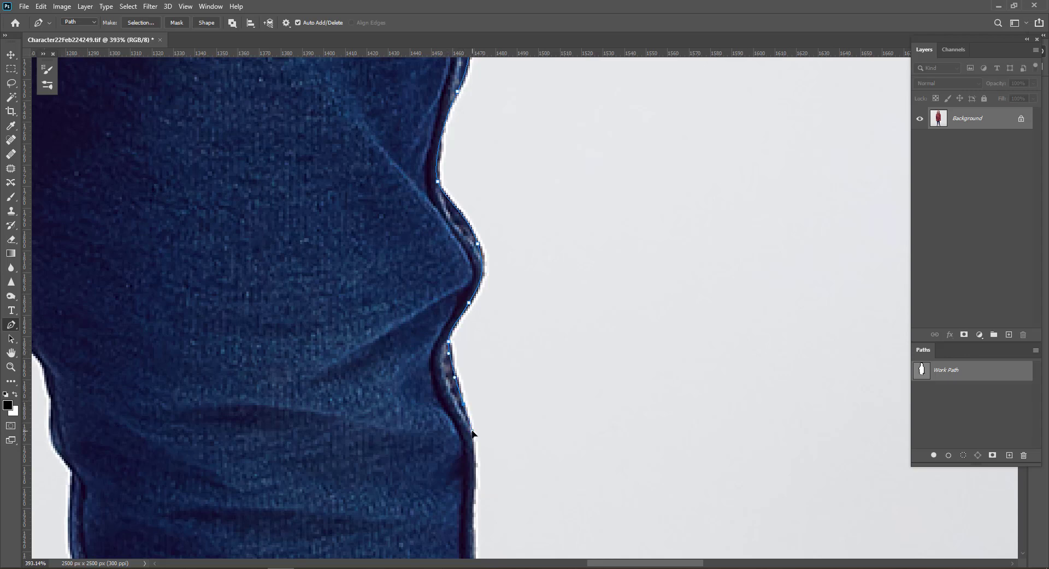
left_click_drag(478, 489, 512, 262)
left_click_drag(510, 261, 508, 293)
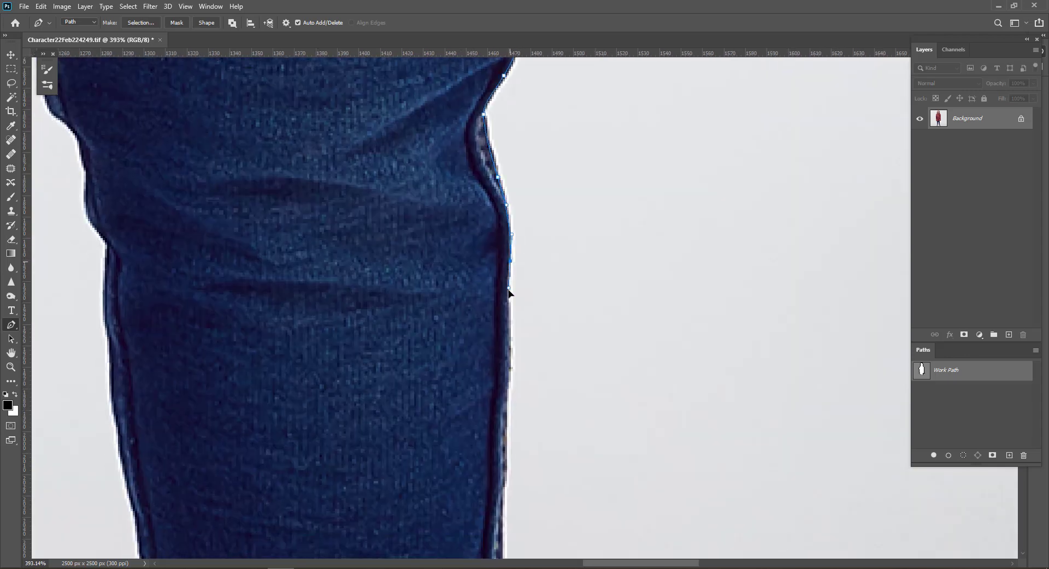
left_click_drag(505, 413, 533, 300)
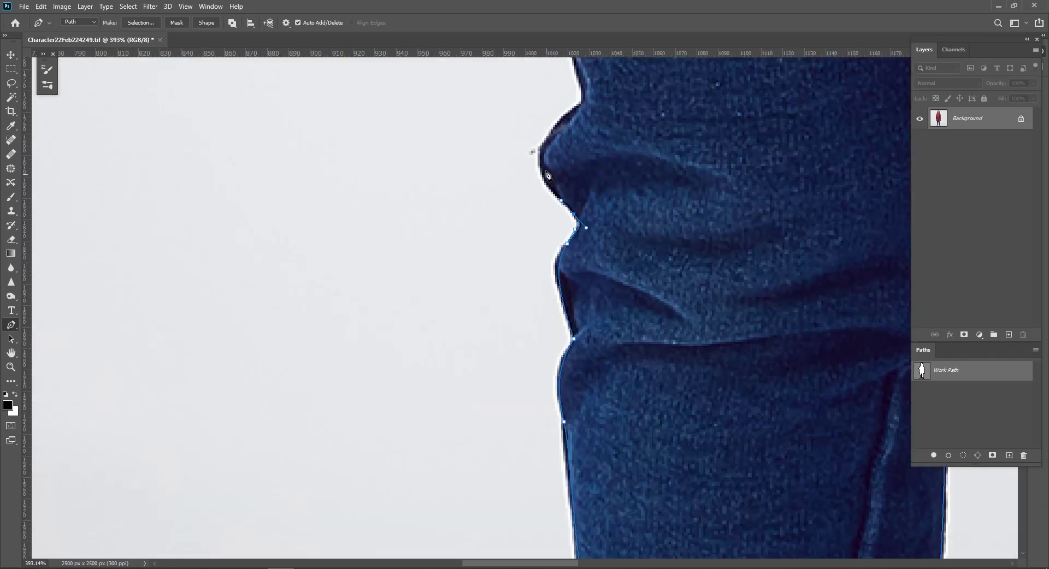
Trace the path up the outer edge of the image-left jeans leg to the hem and close it at its starting point
left_click_drag(543, 145, 631, 413)
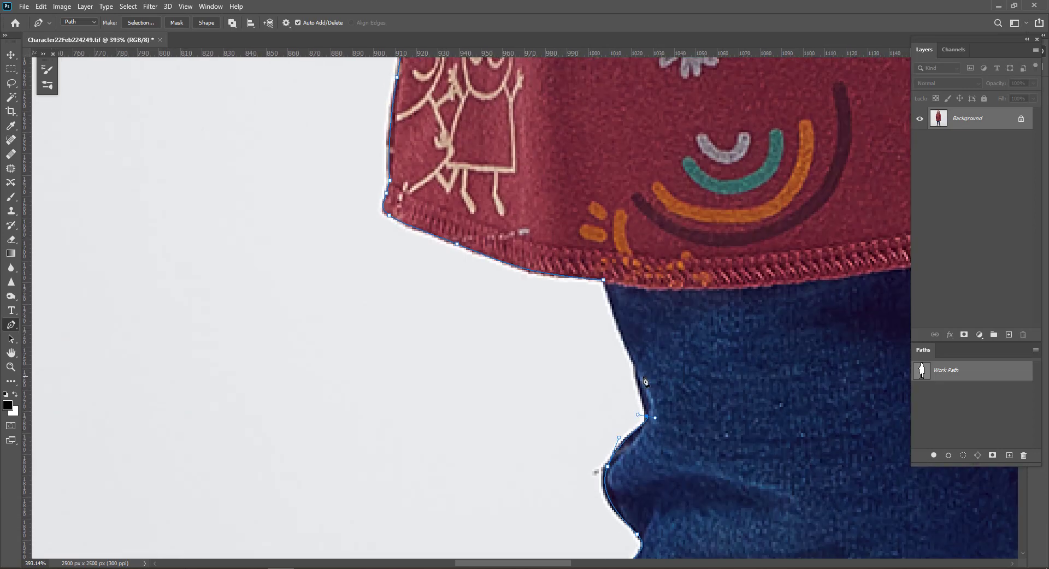
left_click(646, 409)
left_click(646, 394)
left_click(632, 359)
mouse_move(603, 280)
left_mouse_down()
mouse_move(608, 296)
mouse_move(601, 273)
left_mouse_up()
key("ctrl+z")
scroll(628, 399, "down", 8)
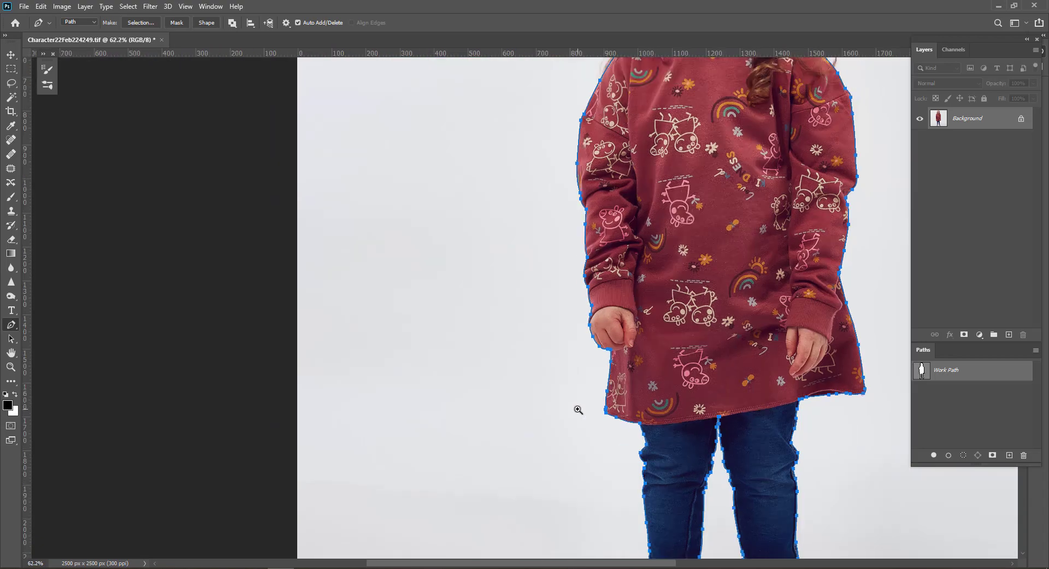
Save the work path as Path 1 and deselect it
double_click(949, 376)
key("Return")
scroll(642, 407, "down", 3)
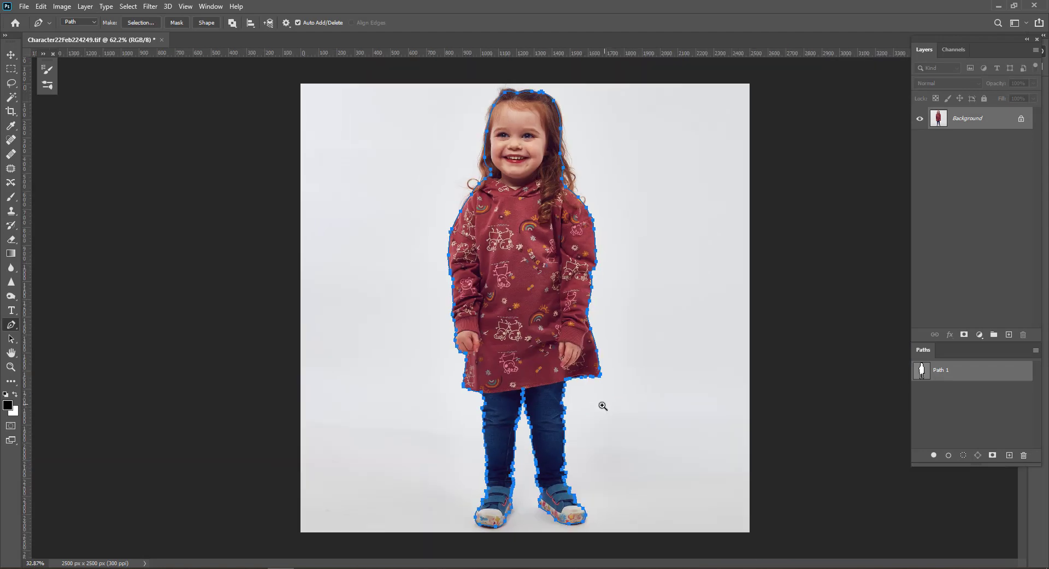
left_click_drag(527, 103, 554, 106)
left_click_drag(575, 280, 558, 275)
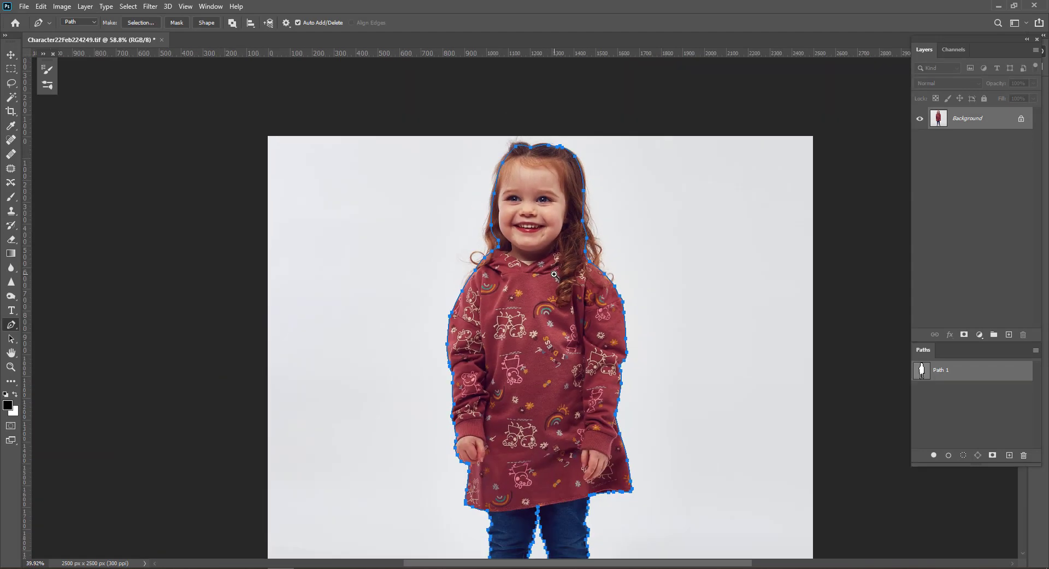
left_click(981, 398)
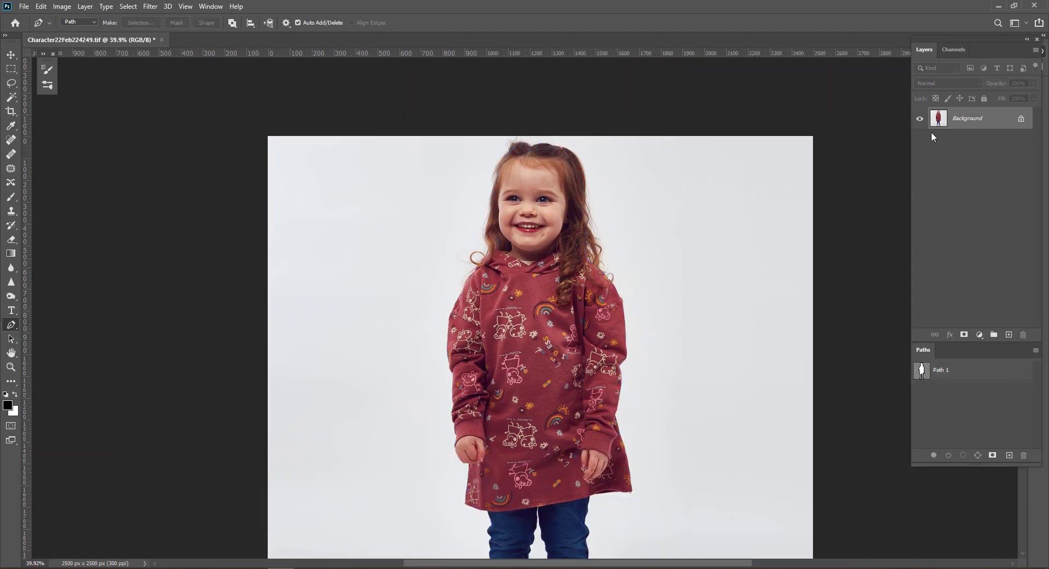
left_click(979, 133)
key("ctrl+j")
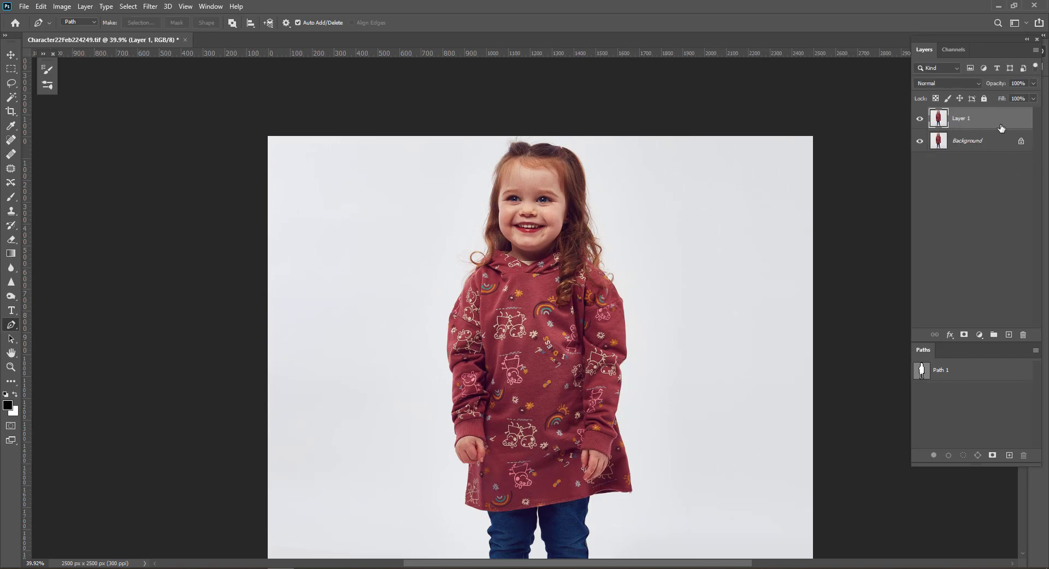
key("ctrl+z")
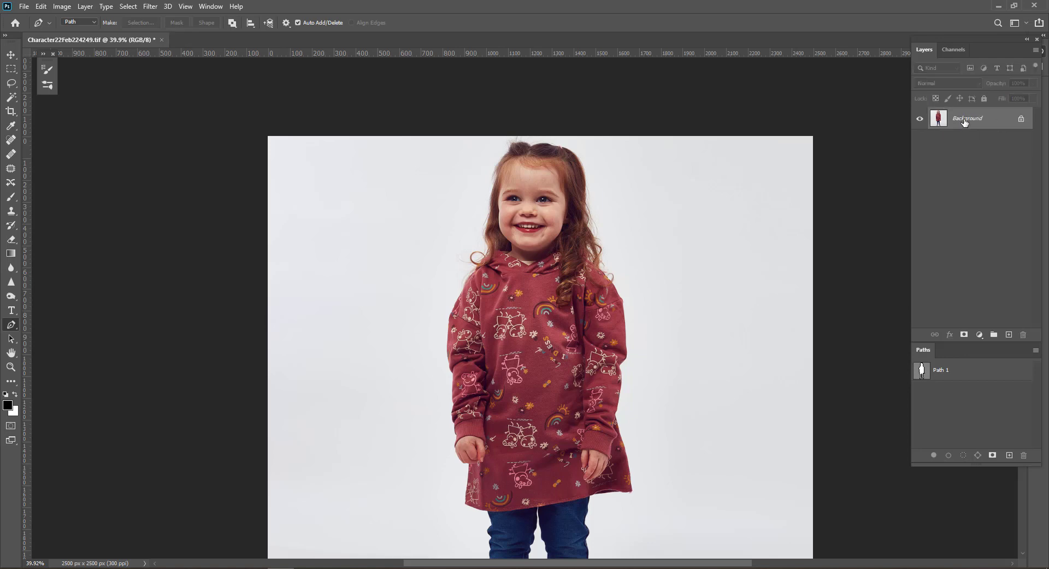
Duplicate the Background layer and add two empty layers between the original and its copy
left_click_drag(964, 122, 1009, 335)
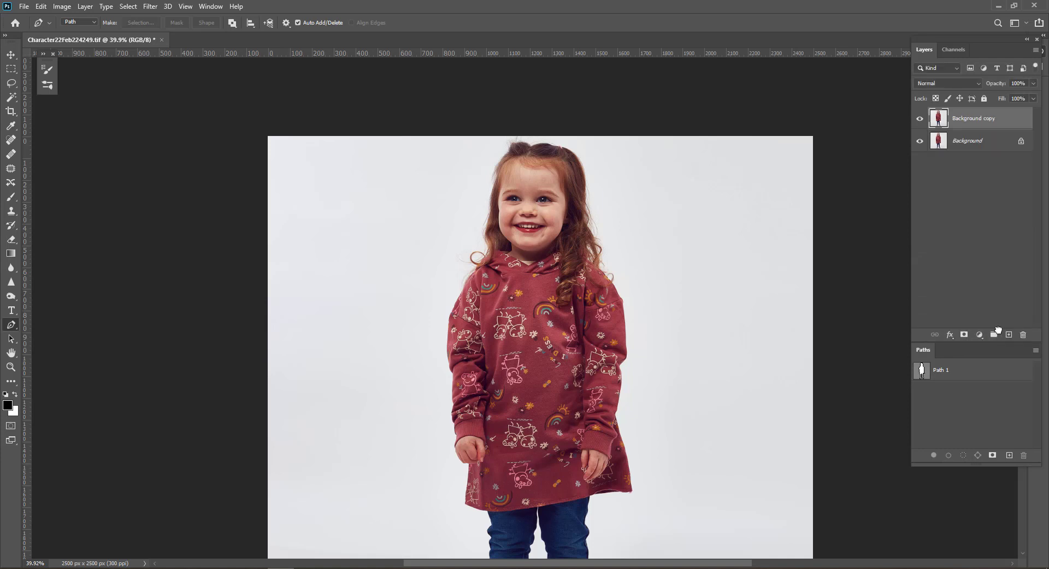
left_click(975, 143)
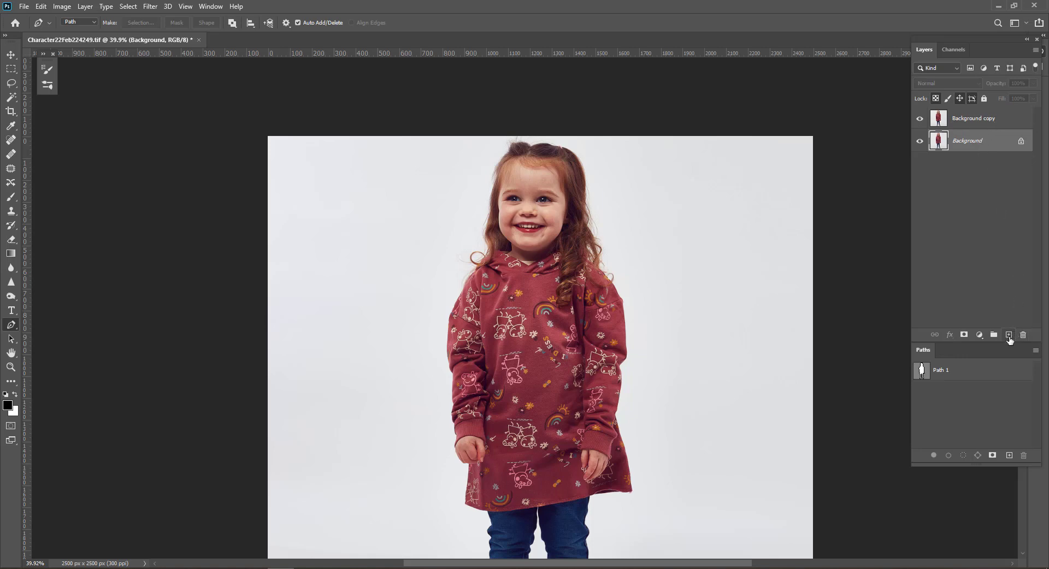
left_click(1009, 335)
left_click(1008, 335)
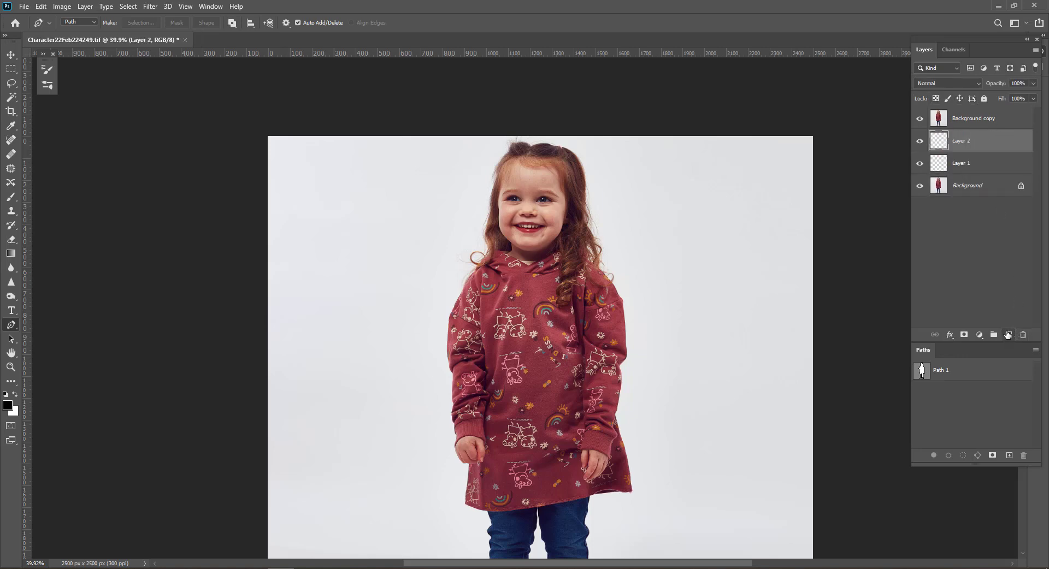
Fill Layer 1 with white and Layer 2 with black
left_click(972, 170)
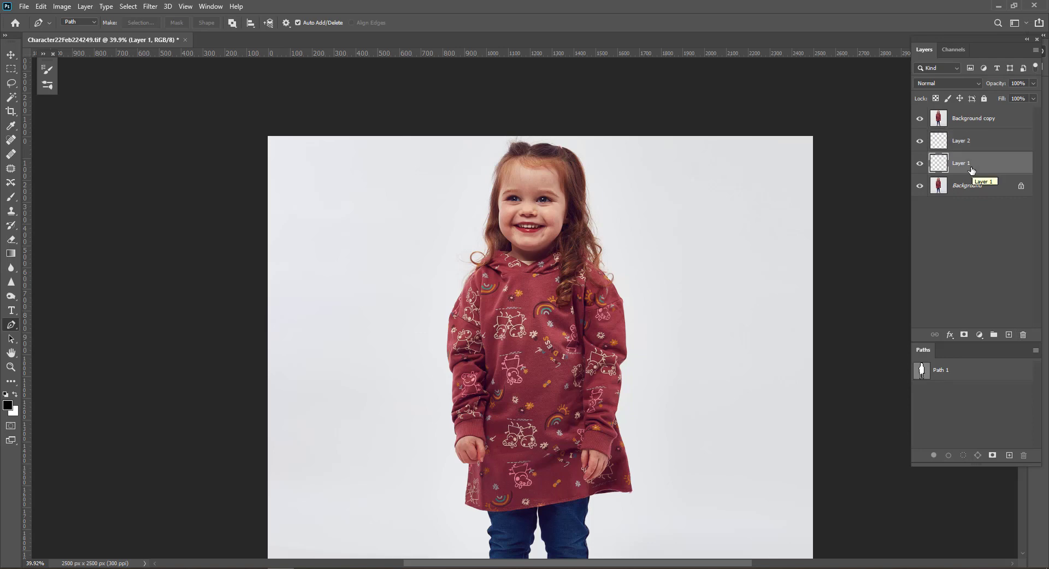
left_click(14, 393)
key("x")
key("x")
key("alt+BackSpace")
left_click(958, 144)
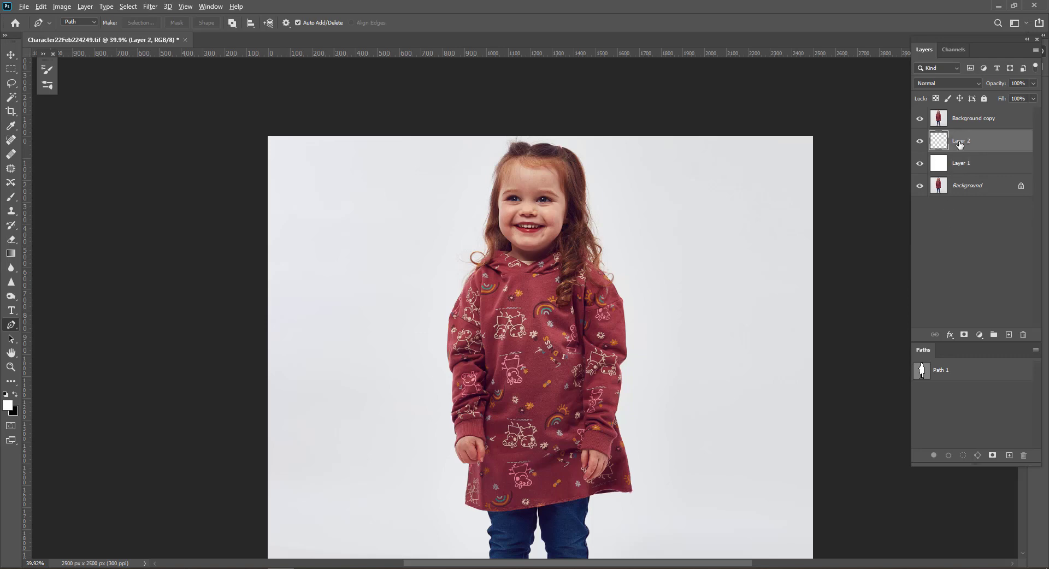
key("ctrl+BackSpace")
Make the Background copy layer active and load Path 1 as a selection around the girl
left_click(978, 121)
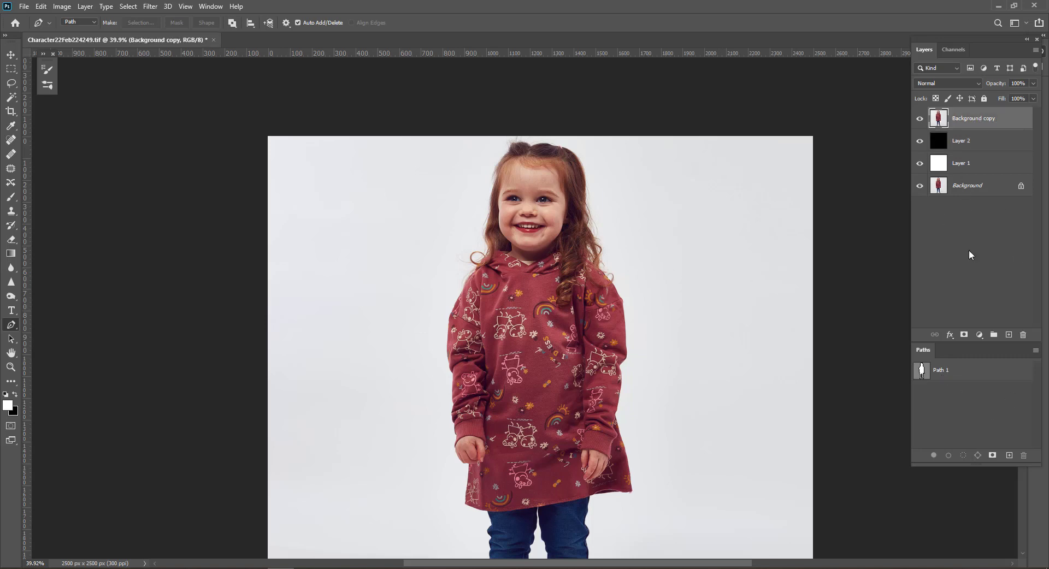
left_click(978, 269)
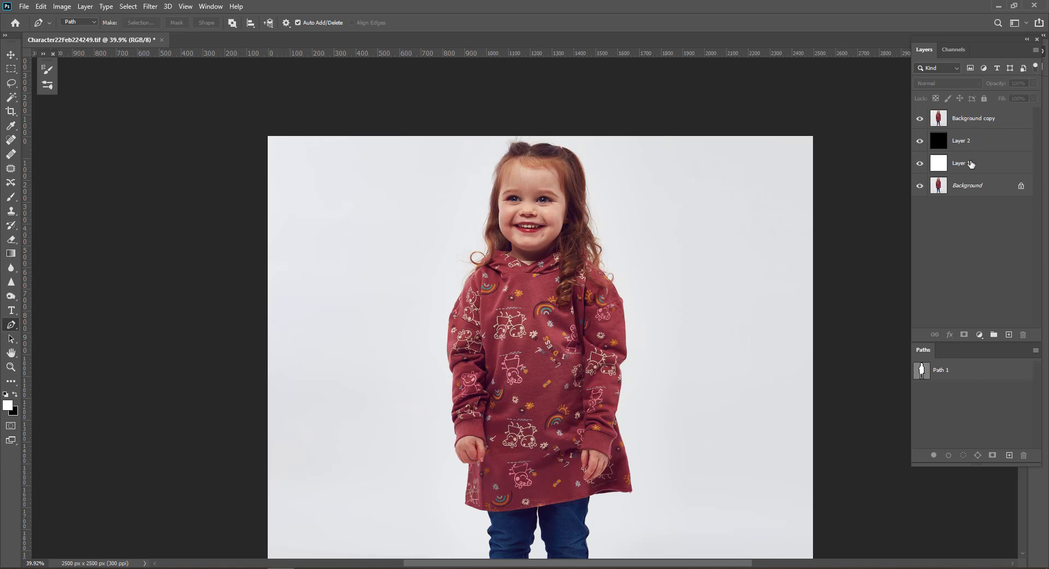
left_click(974, 118)
left_click(967, 372)
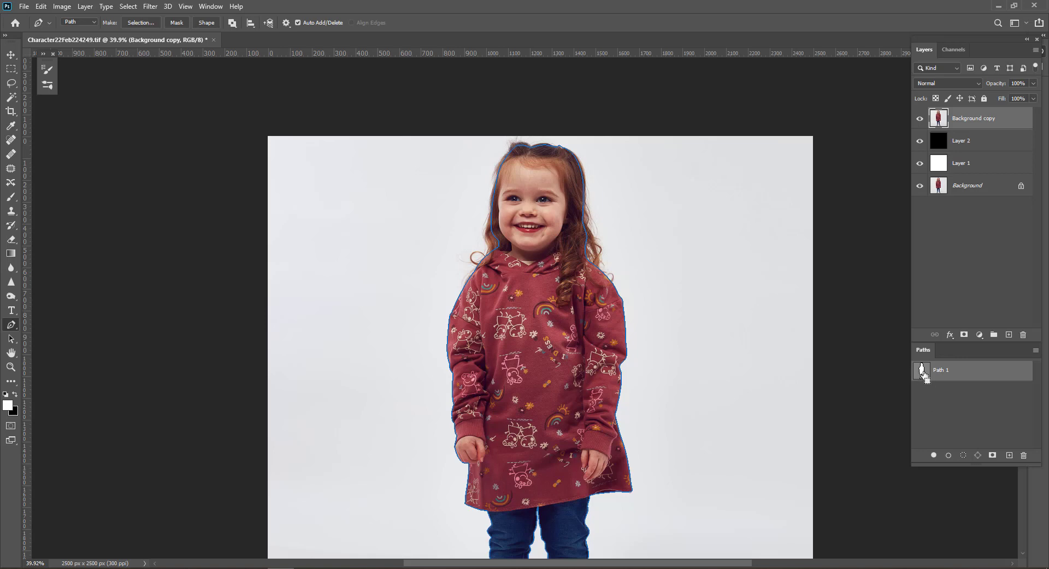
left_click(921, 370, "ctrl")
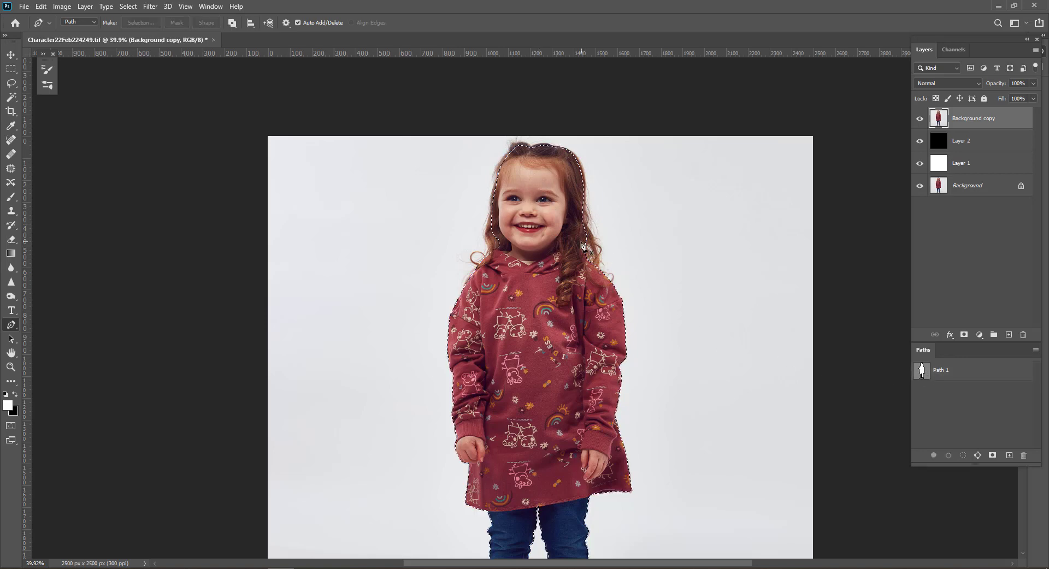
Feather the selection by 0.5 pixels and invert it to cover the studio background
scroll(579, 227, "up", 7)
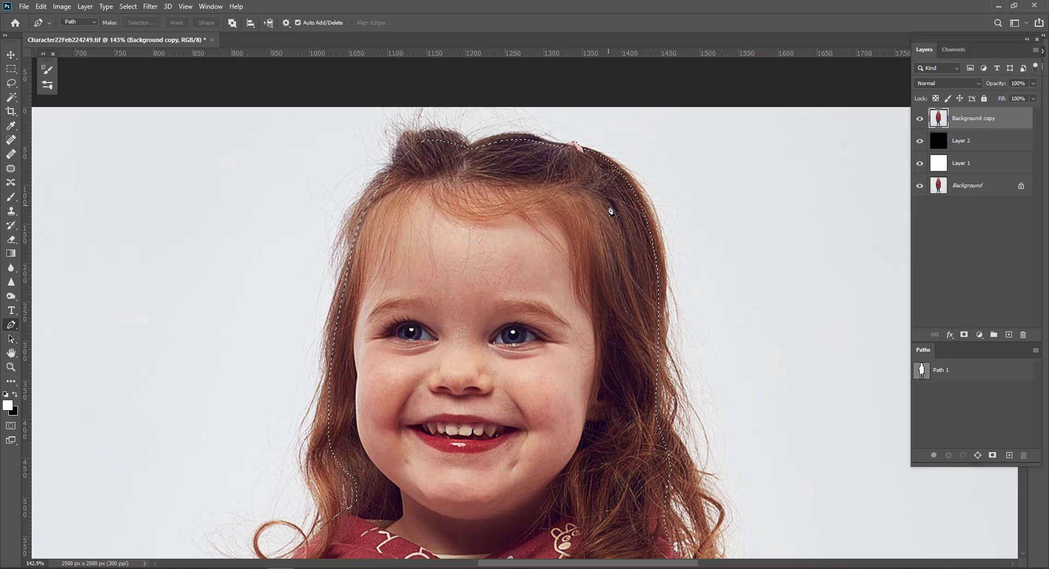
key("shift+F6")
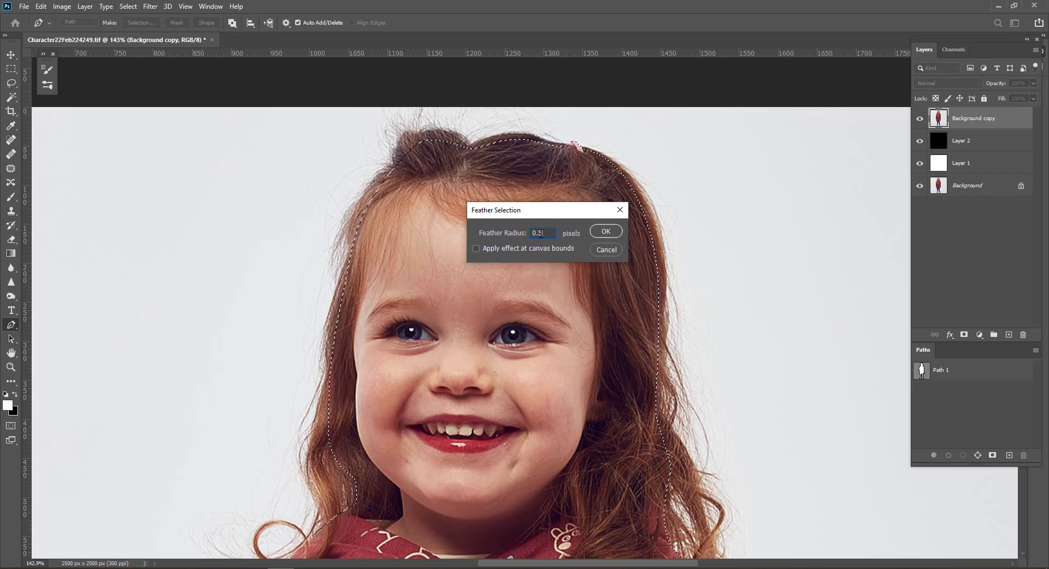
left_click_drag(544, 219, 509, 193)
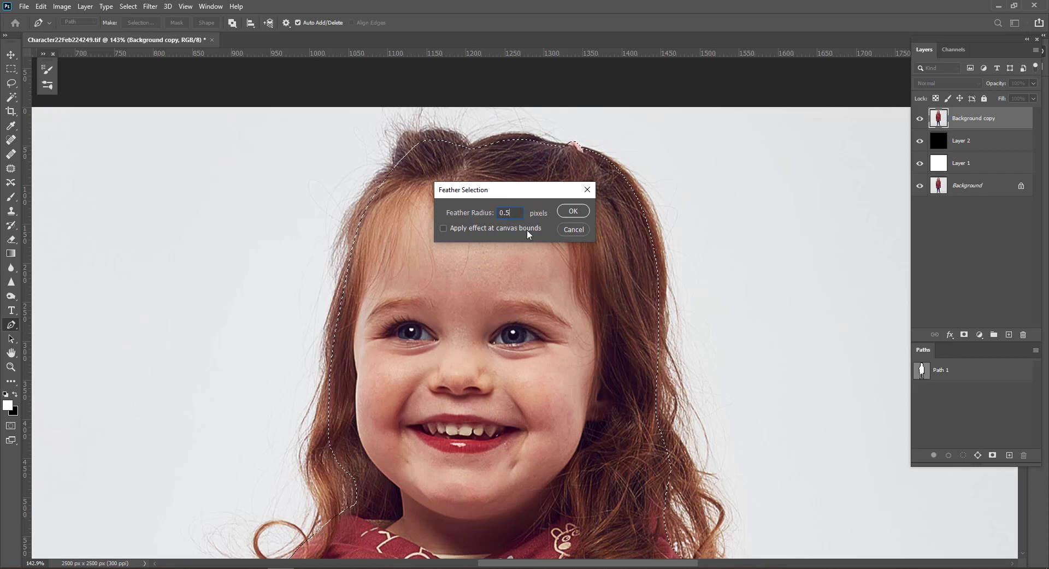
left_click(573, 211)
left_click_drag(569, 242, 528, 284)
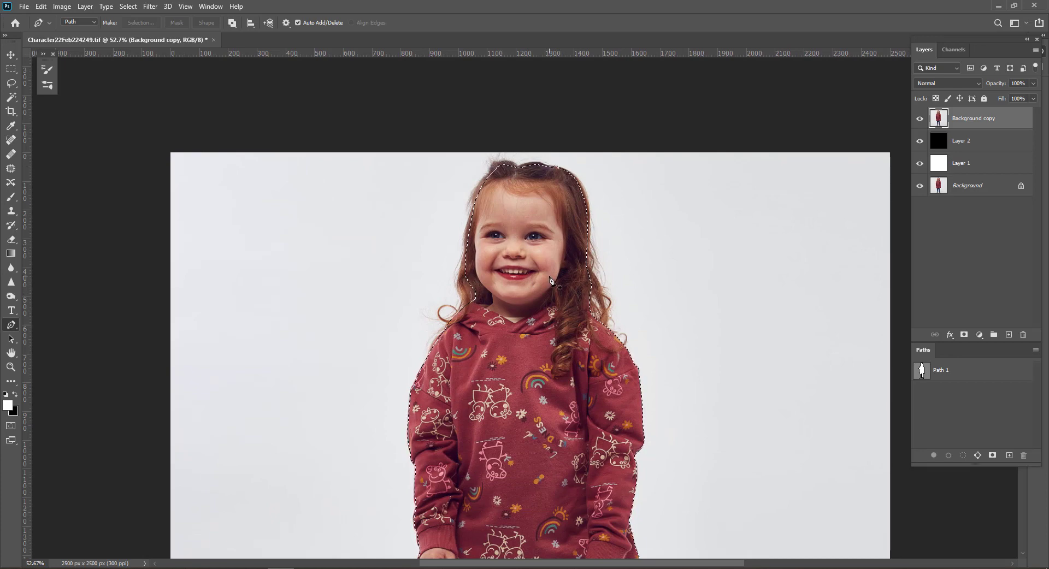
key("ctrl+shift+i")
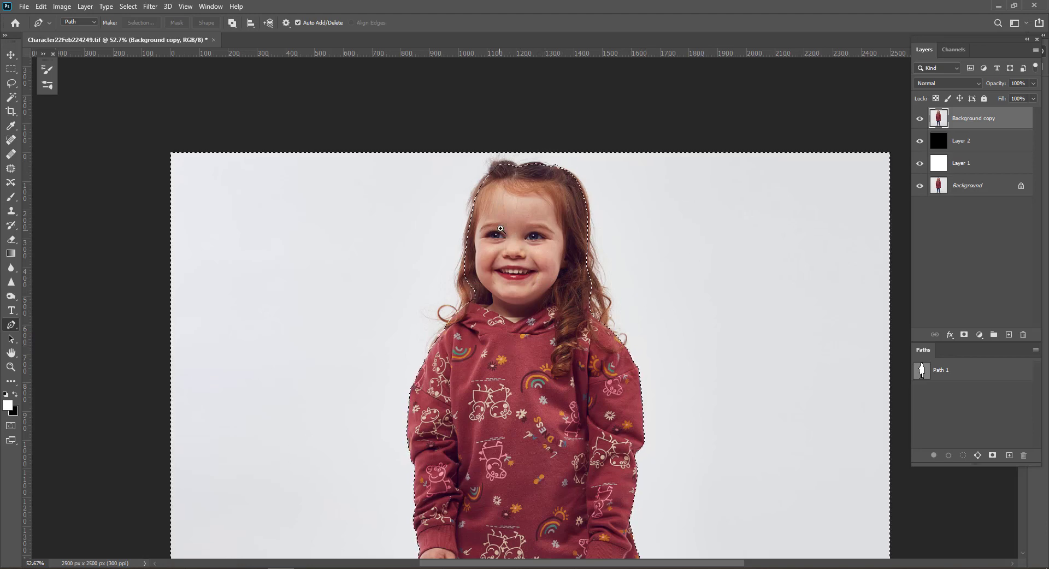
Choose the Background Eraser with a brush about 372 px wide at 100% hardness
key("ctrl+plus")
key("ctrl+plus")
key("ctrl+minus")
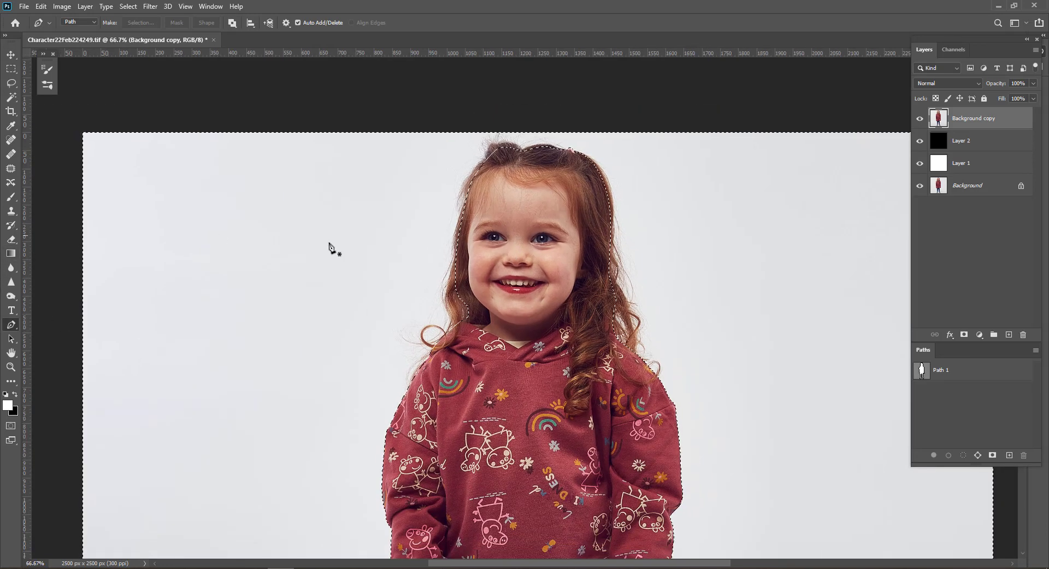
left_click(11, 239)
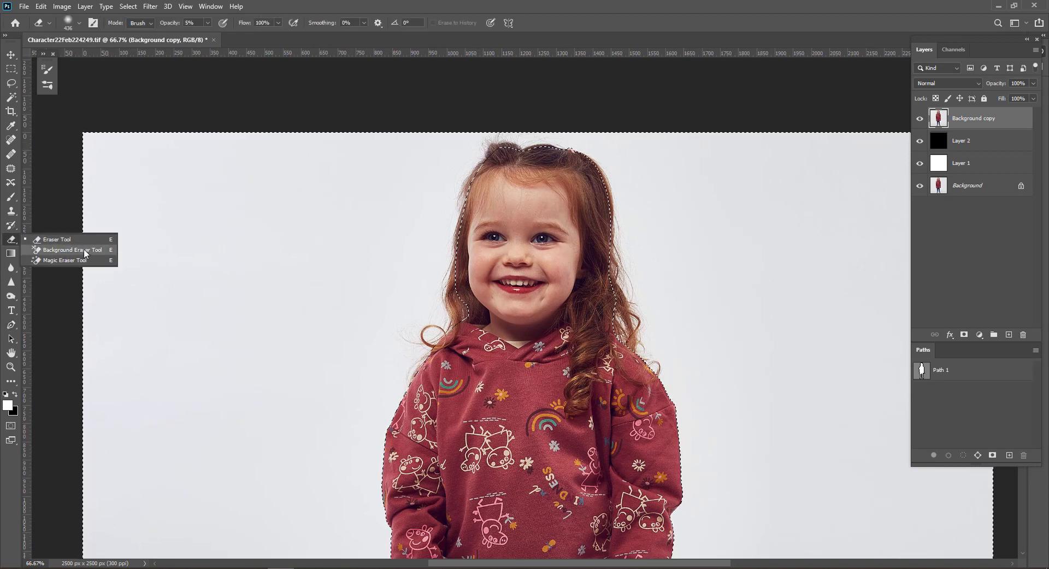
left_click(85, 253)
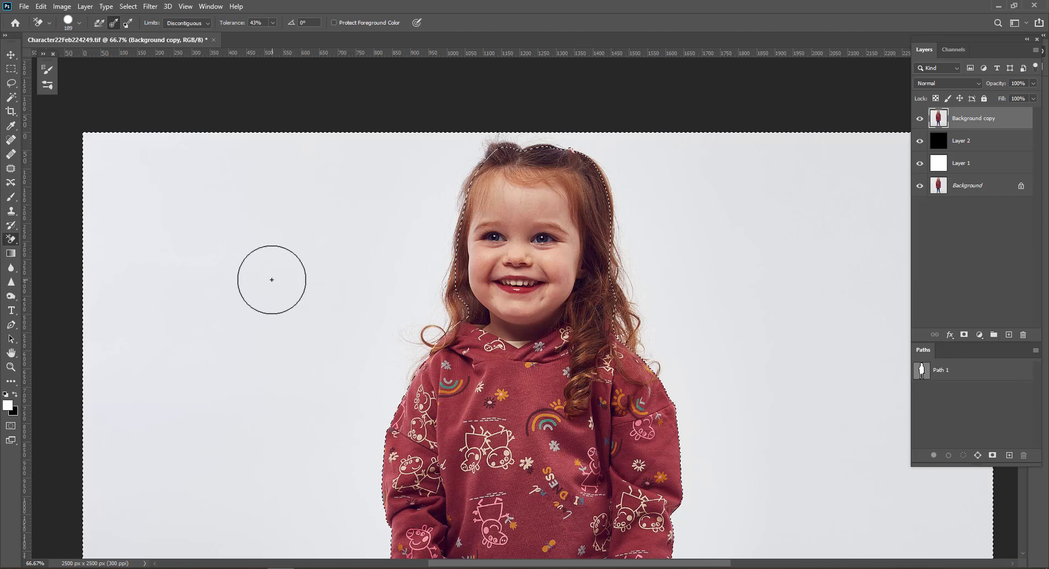
left_click_drag(265, 243, 306, 261)
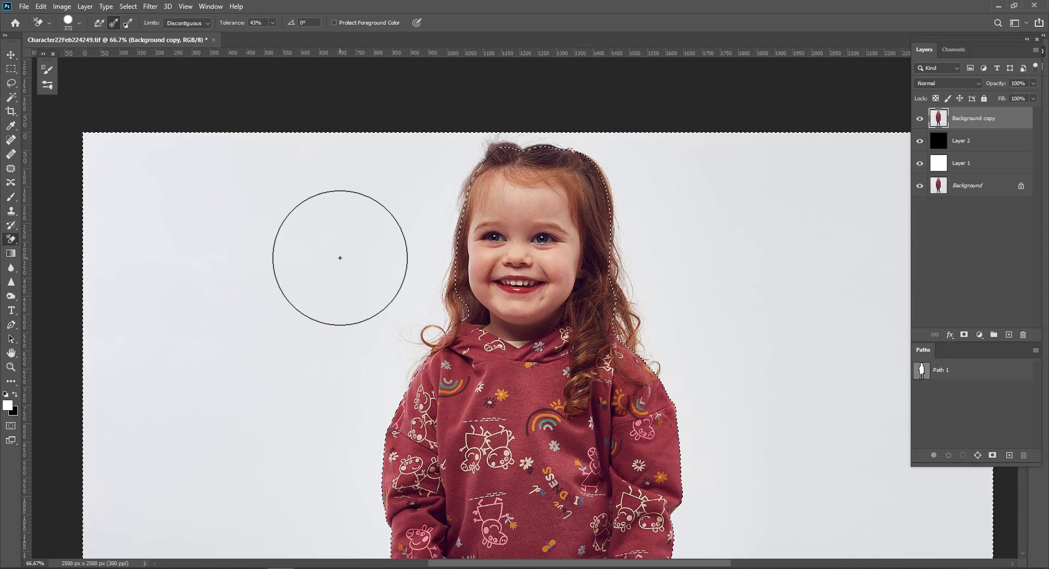
right_click(340, 258)
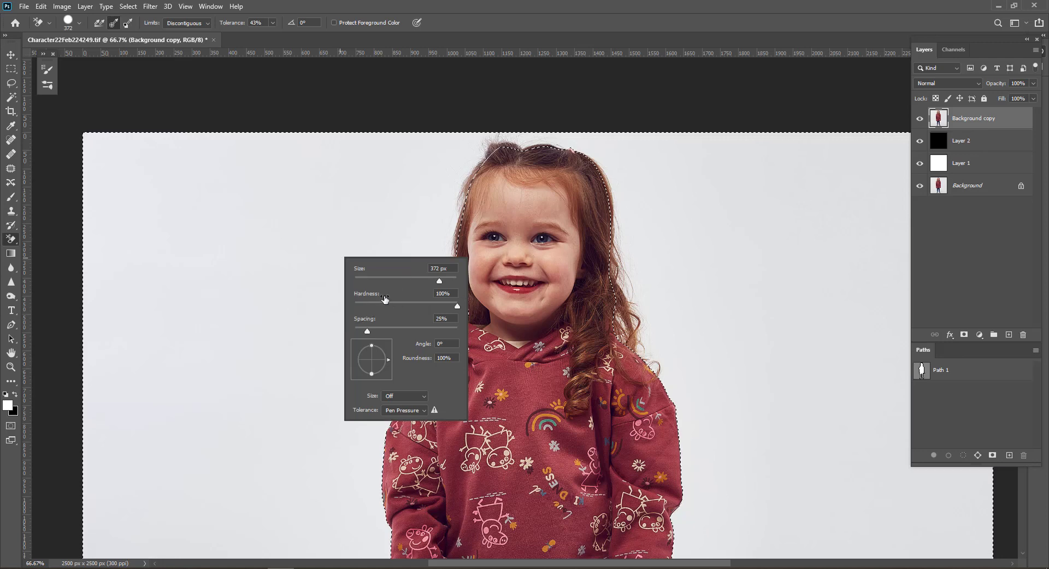
left_click(457, 306)
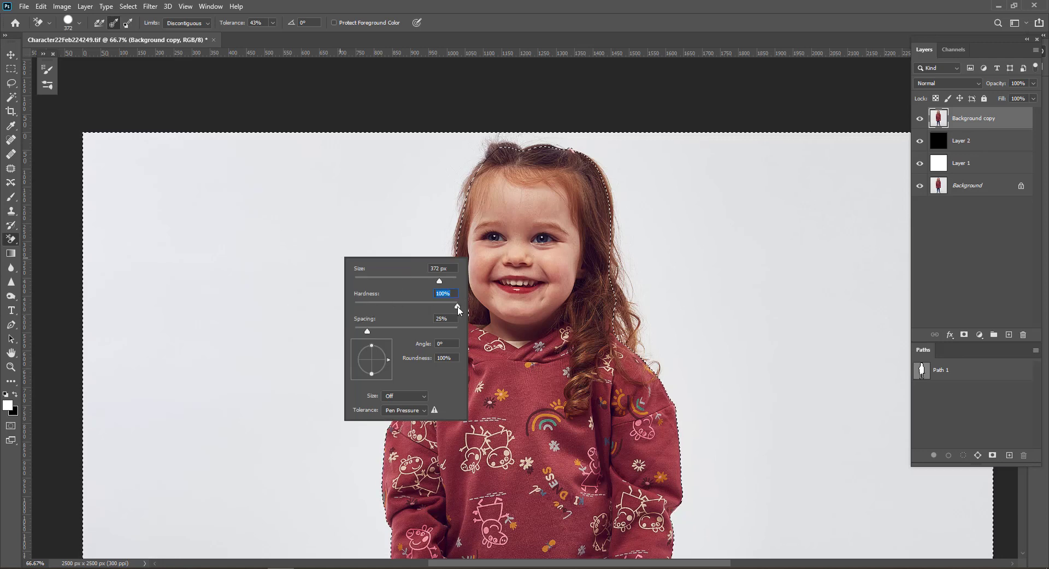
left_click(386, 106)
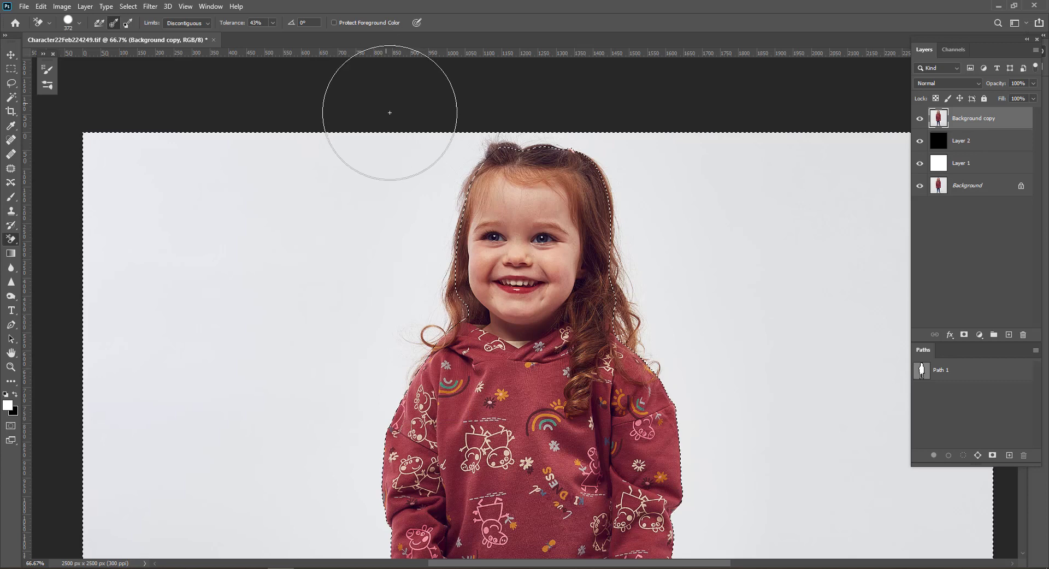
Set the Background Eraser to sample once with Discontiguous limits and 35% tolerance, keeping the Background copy layer active
left_click(113, 24)
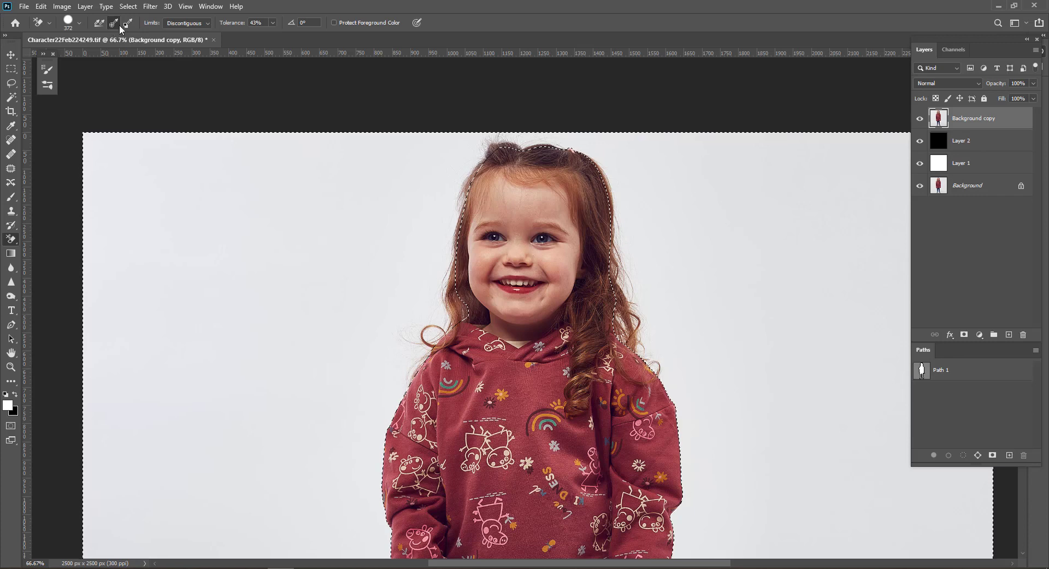
left_click(207, 23)
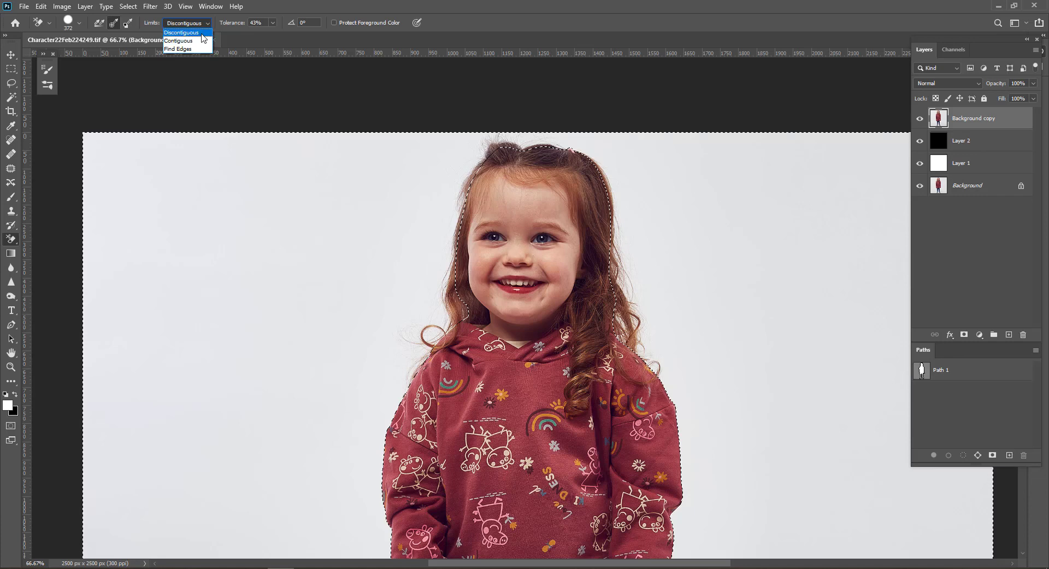
left_click(184, 34)
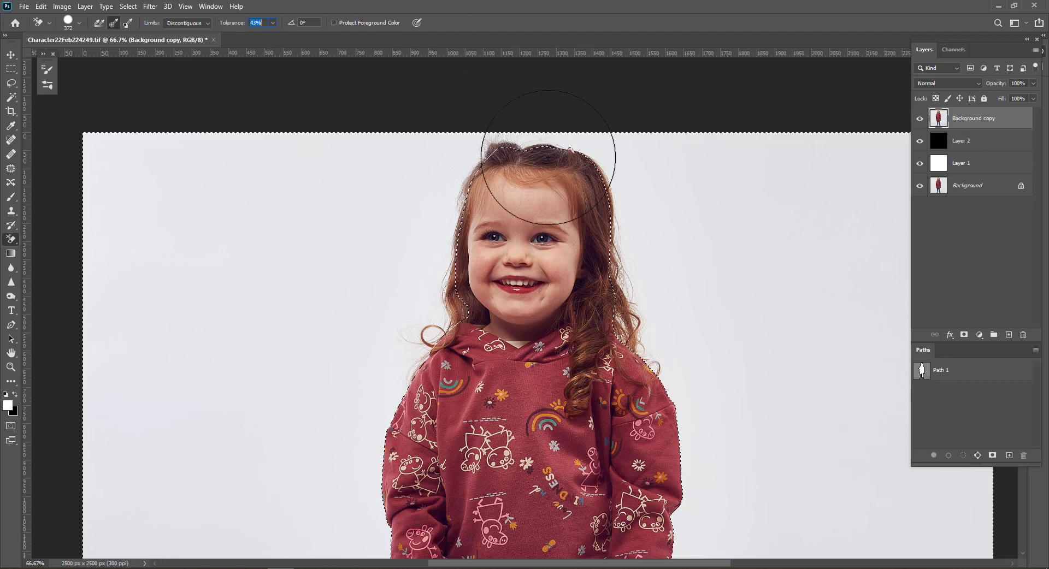
left_click(978, 244)
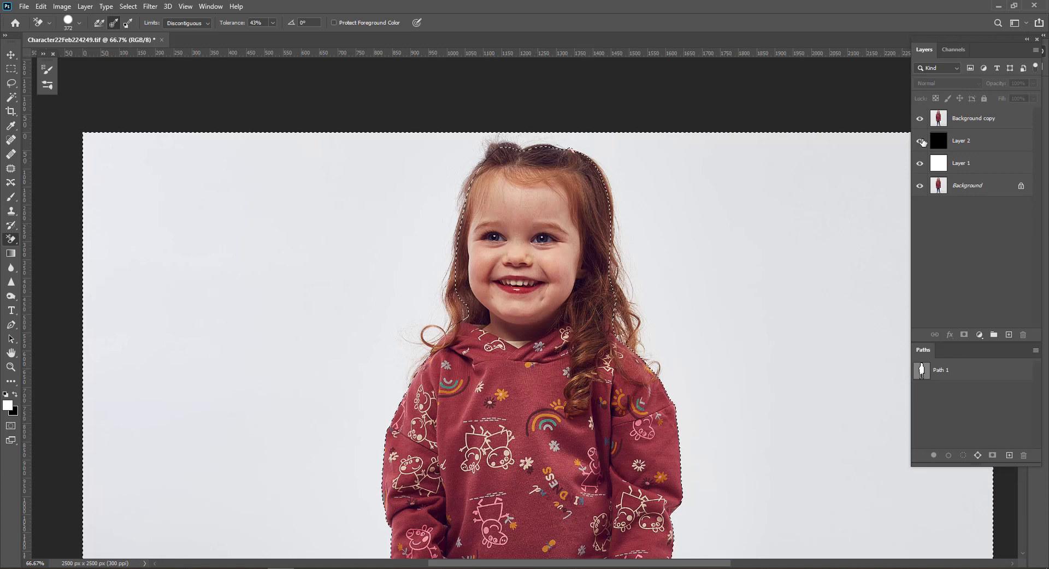
left_click(966, 124)
scroll(527, 175, "up", 3)
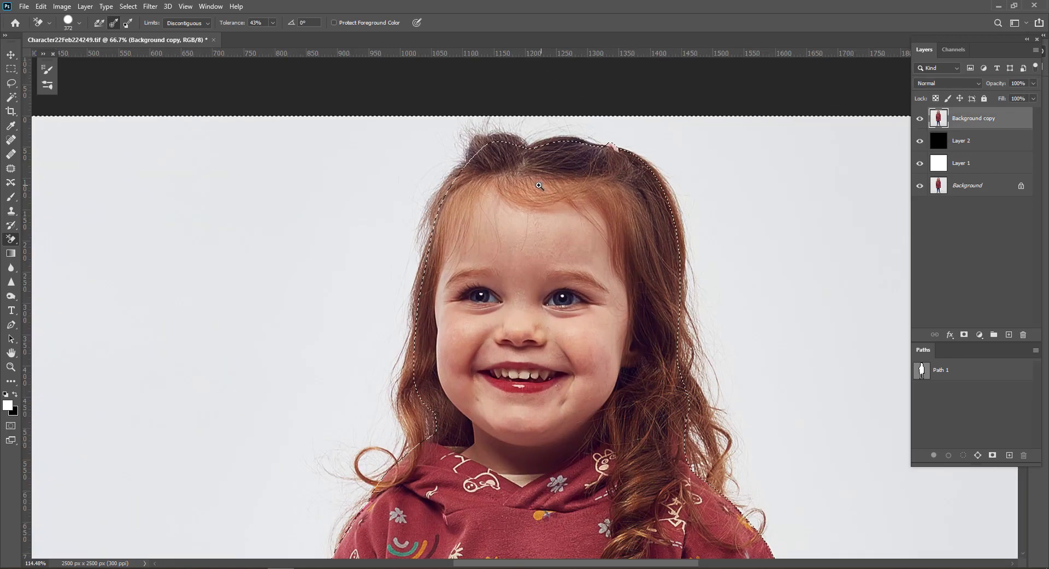
left_click_drag(518, 208, 472, 182)
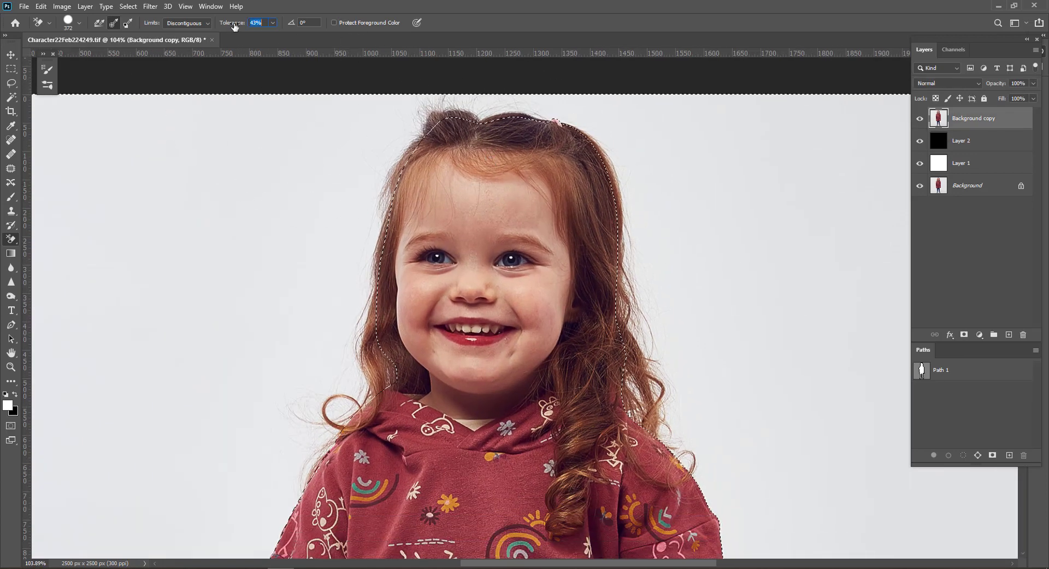
type("35")
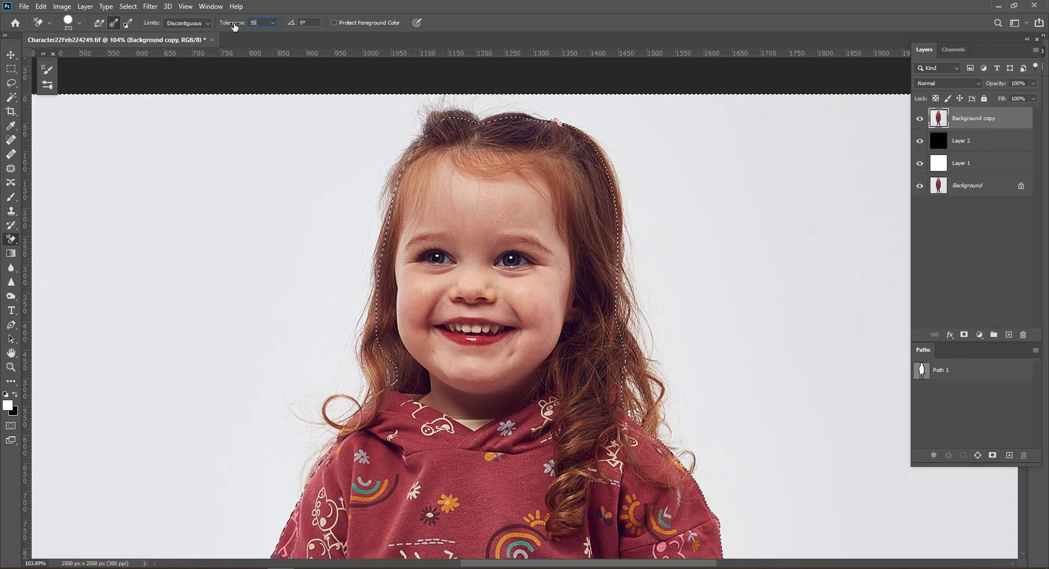
left_click(311, 139)
key("ctrl+z")
right_click(11, 240)
left_click(63, 246)
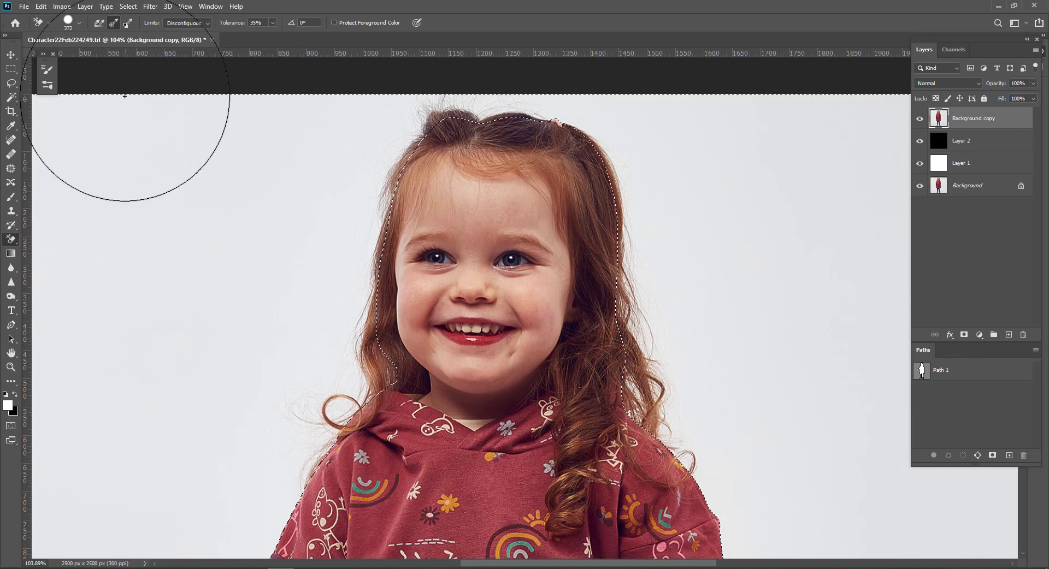
left_click(202, 23)
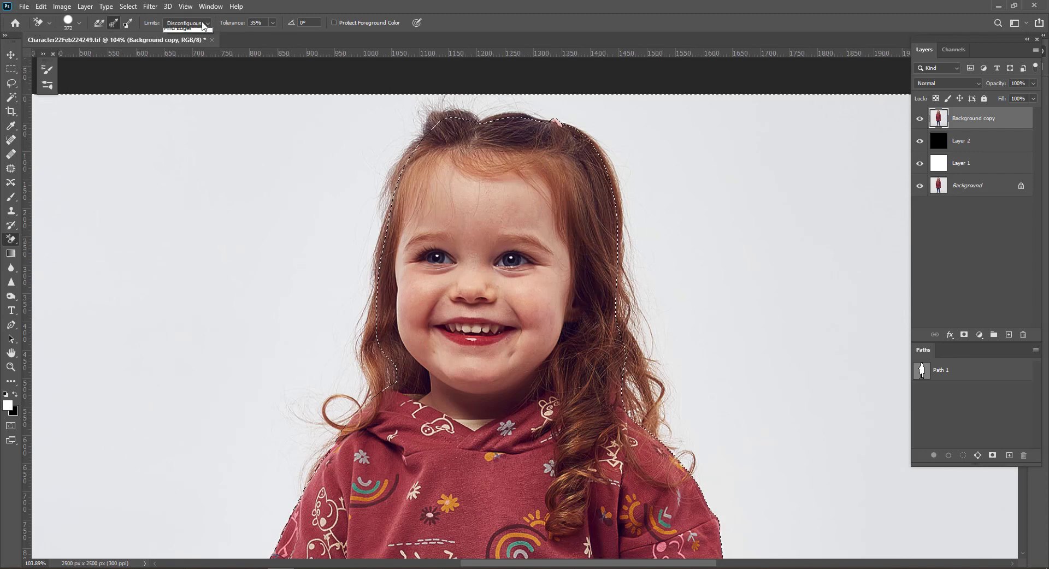
left_click(193, 31)
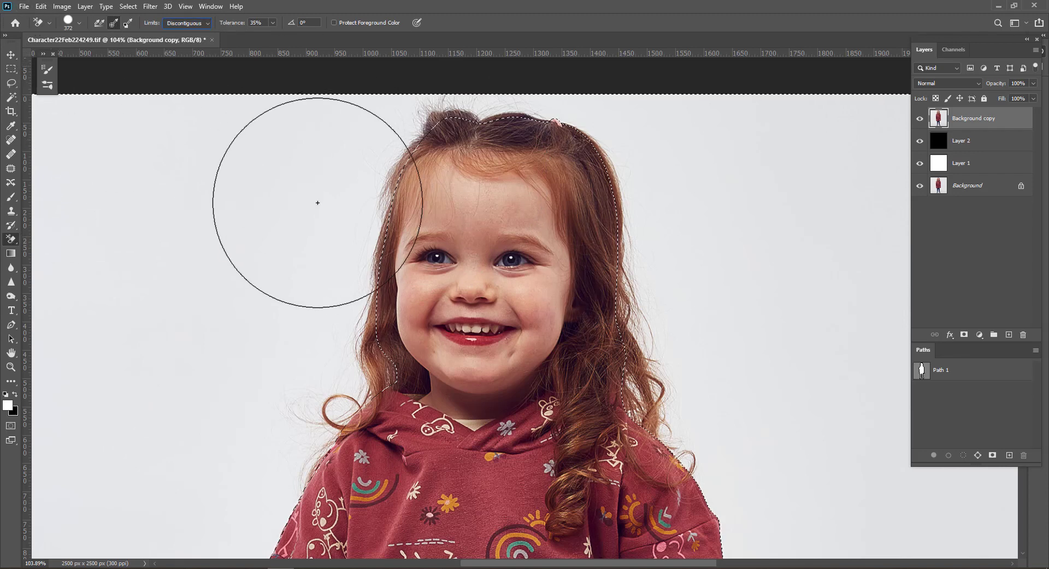
Sample the hair colour as foreground and erase the backdrop along the image-right hair from the crown to the shoulder
left_click(438, 127, "alt")
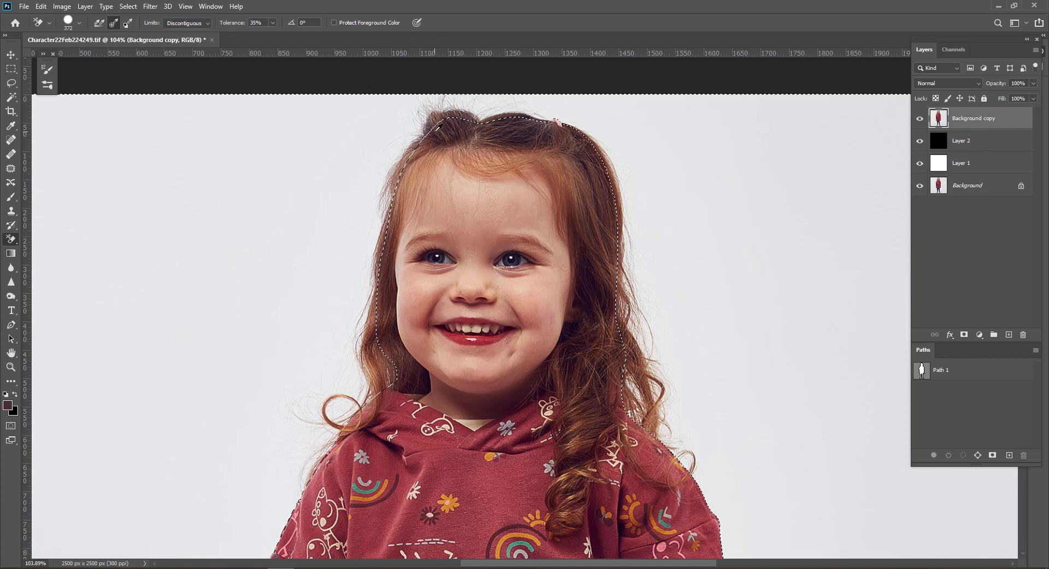
left_click_drag(507, 166, 445, 237)
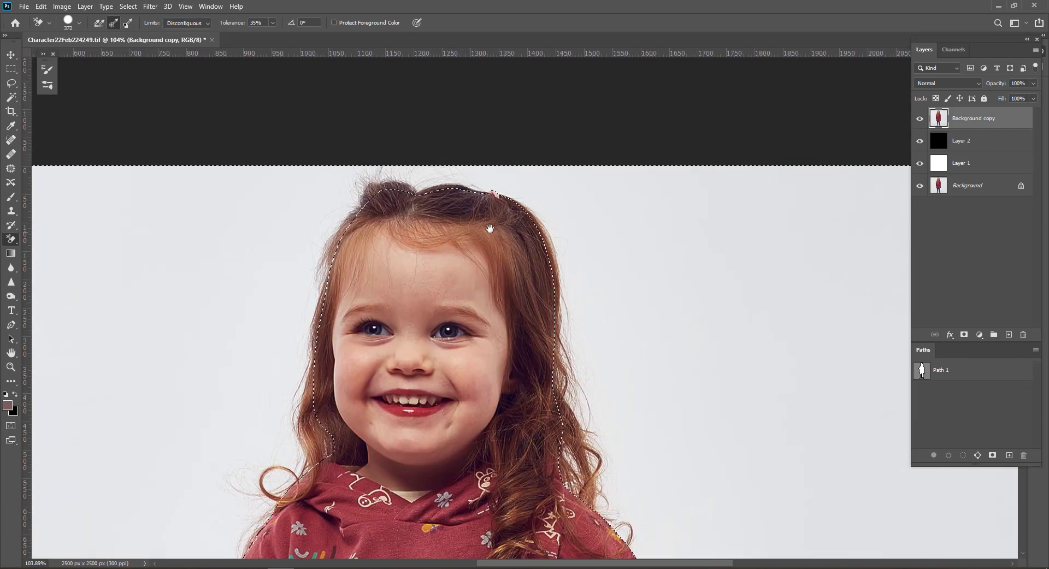
left_click(536, 183)
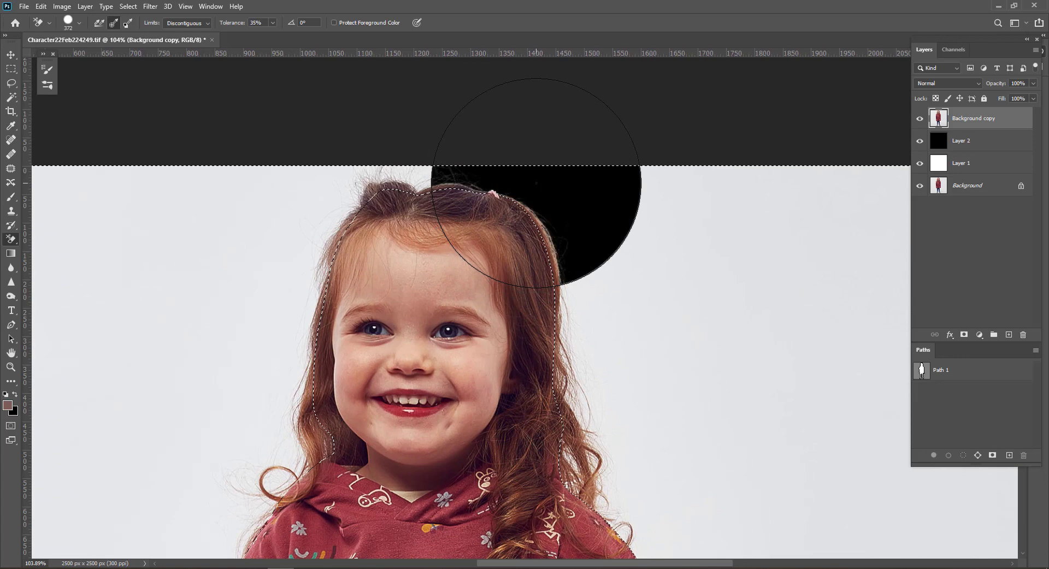
left_click_drag(591, 317, 542, 193)
key("]")
left_click(544, 172)
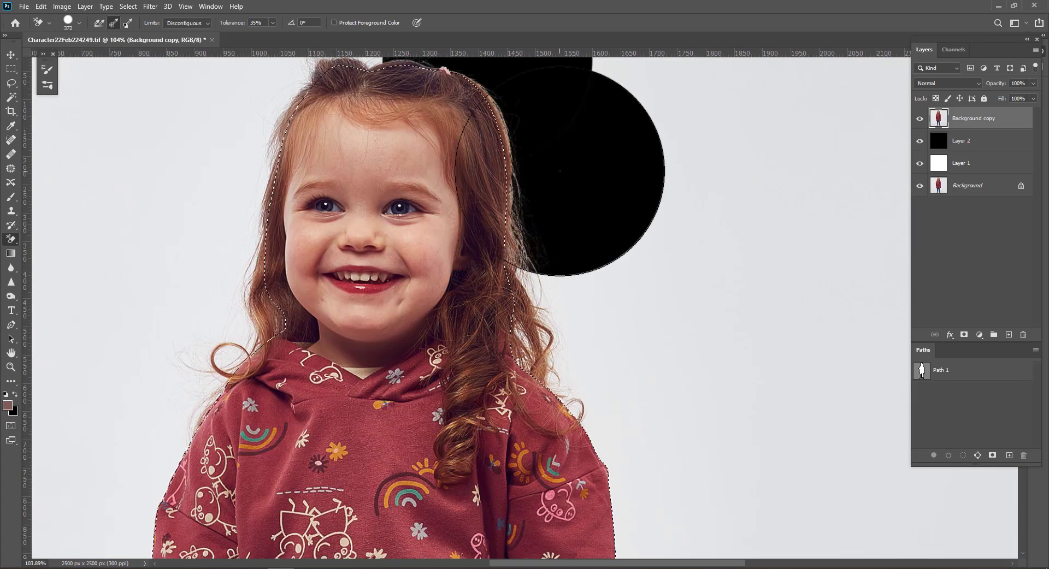
left_click(572, 288)
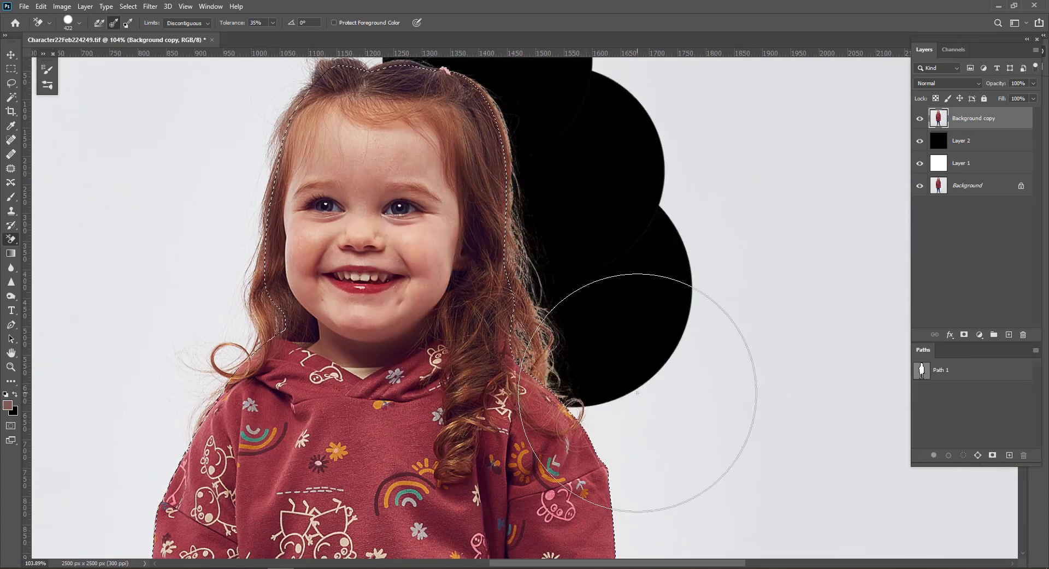
left_click(623, 421)
Erase the backdrop around the crown and along the image-left hair down to the shoulder with the Background Eraser
left_click_drag(364, 172, 453, 293)
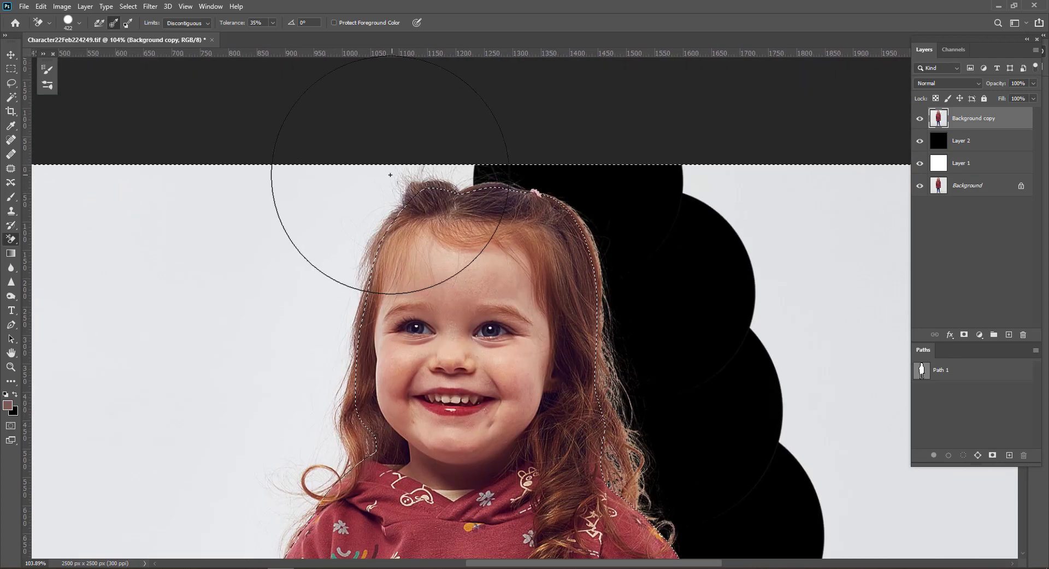
left_click(368, 170)
left_click_drag(369, 221, 473, 134)
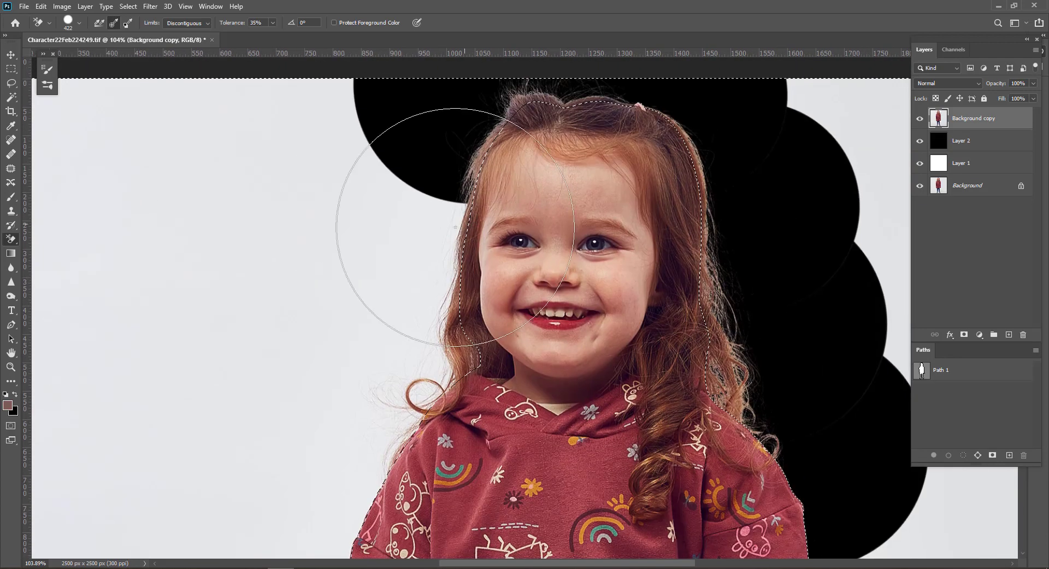
left_click(411, 223)
left_click(378, 350)
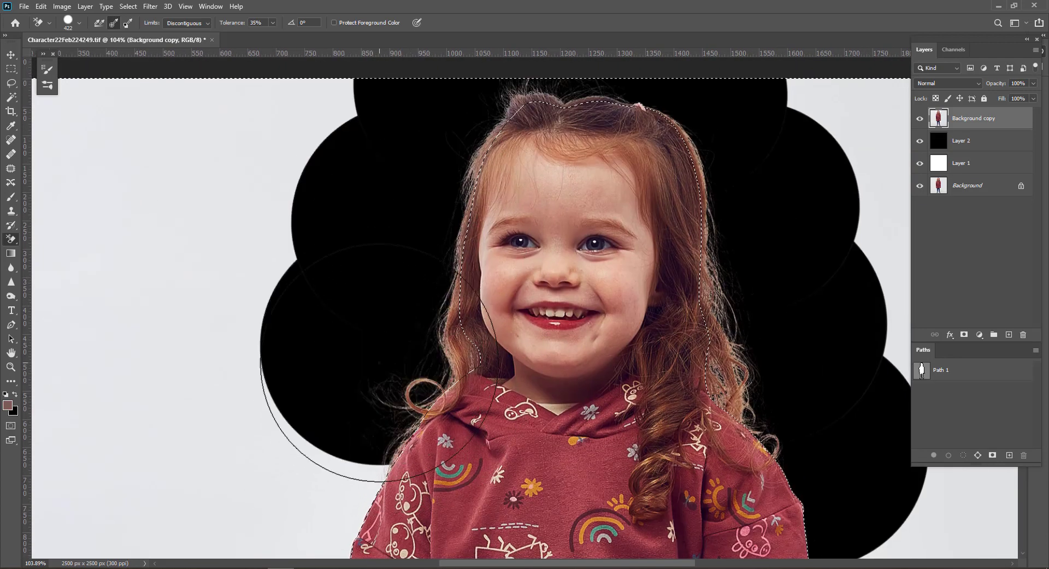
left_click(345, 458)
left_click(385, 402)
Switch to the freehand Lasso Tool
scroll(450, 407, "down", 1)
scroll(449, 407, "down", 2)
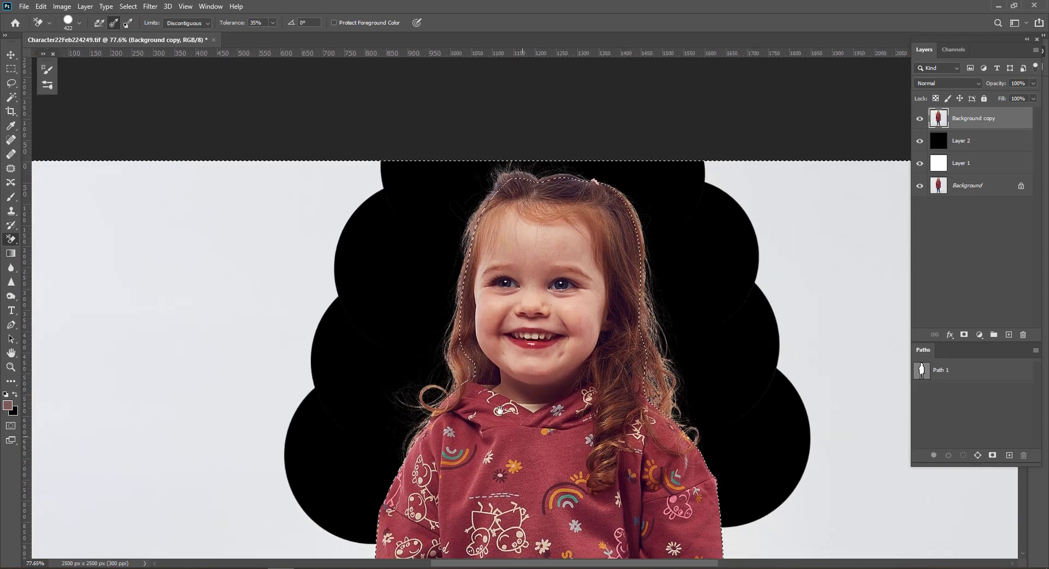
scroll(683, 264, "up", 4)
scroll(661, 266, "down", 1)
scroll(661, 267, "down", 3)
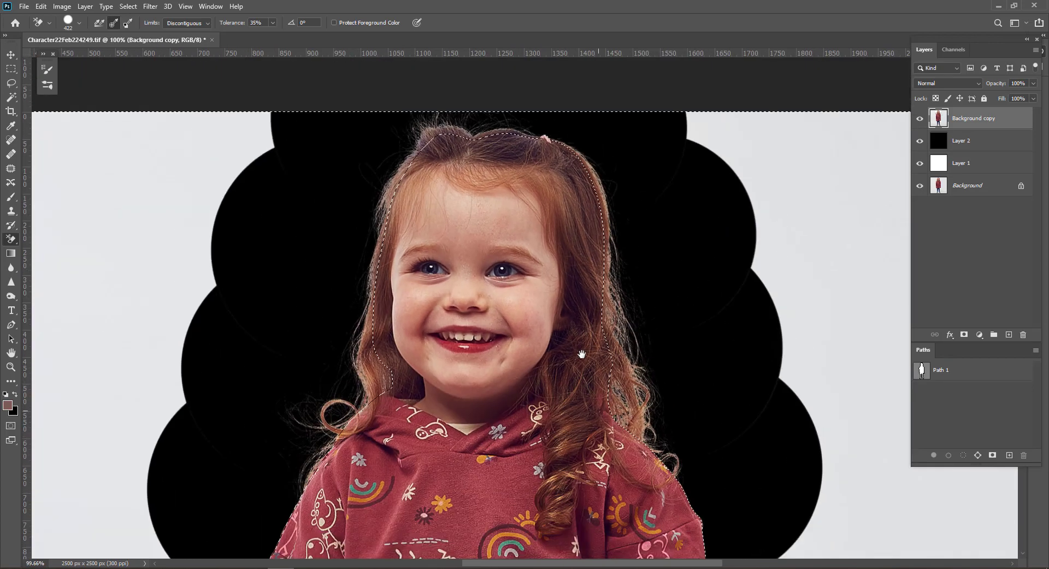
scroll(451, 406, "up", 1)
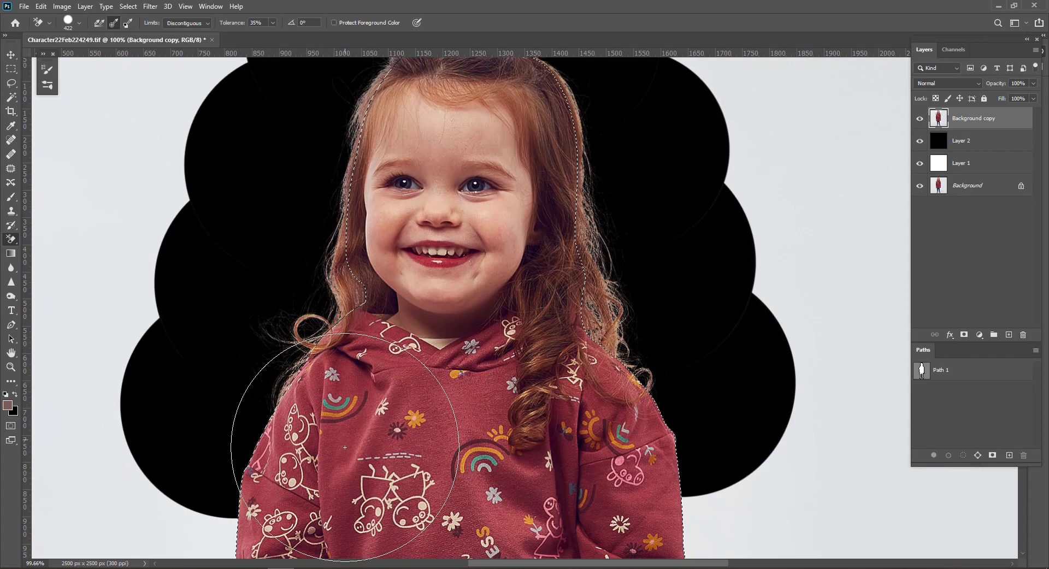
left_click(11, 83)
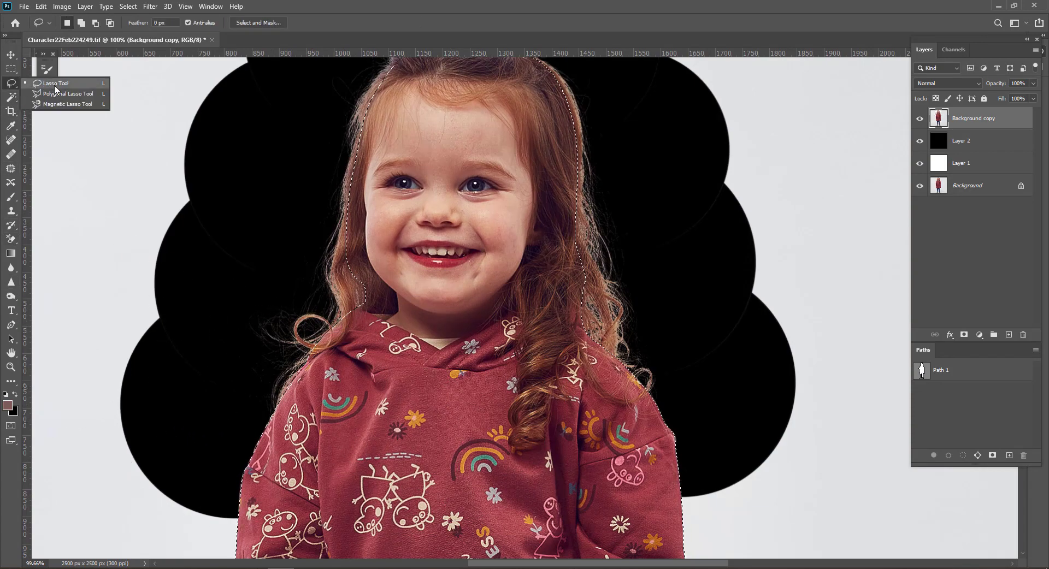
left_click(54, 86)
left_click(52, 87)
left_click(50, 139)
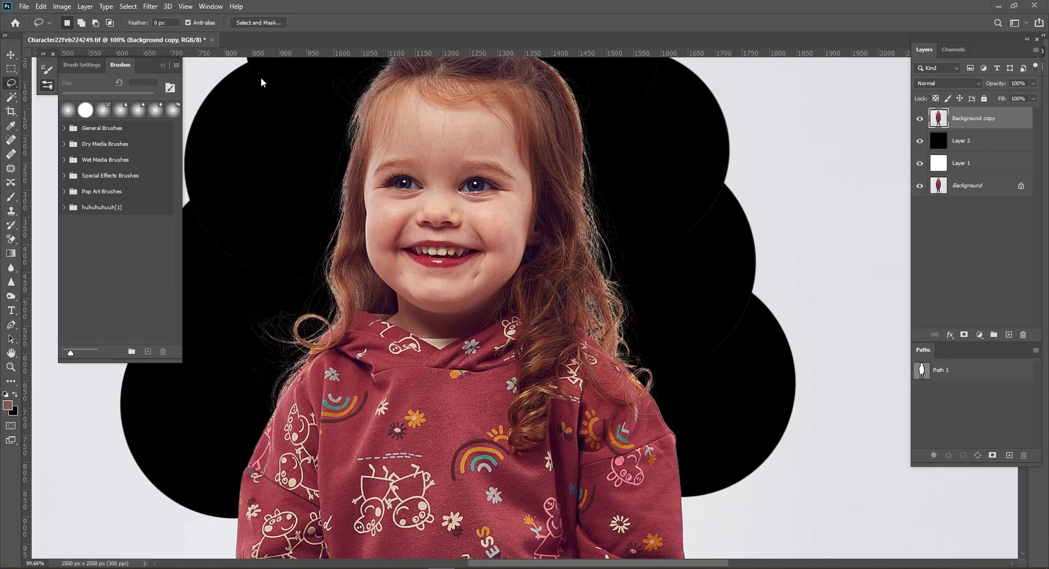
left_click(163, 66)
key("ctrl+z")
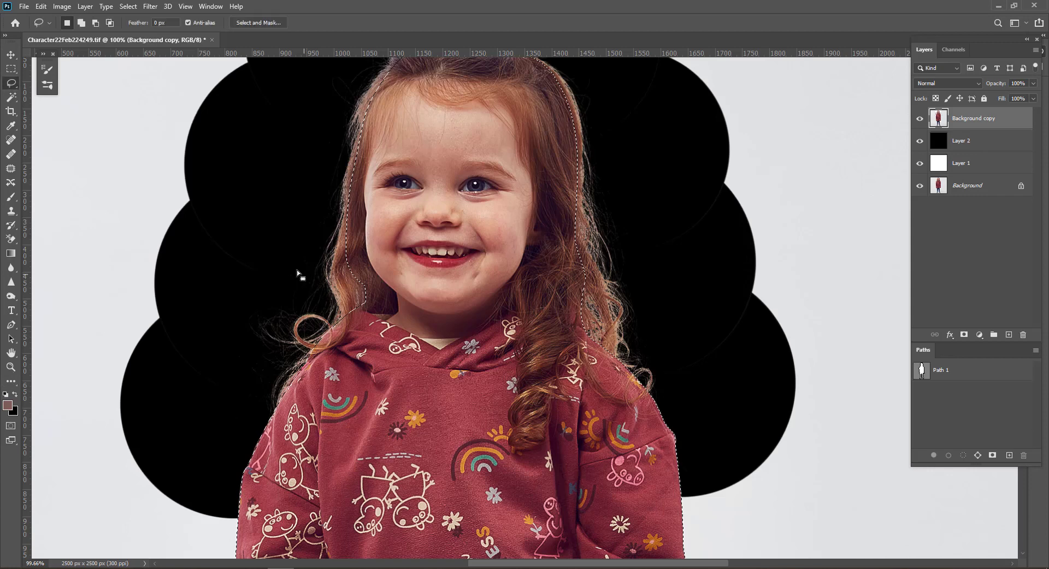
Subtract a loose freehand area around the girl's head, hair and shoulders from the background selection with the Lasso
scroll(323, 318, "down", 2)
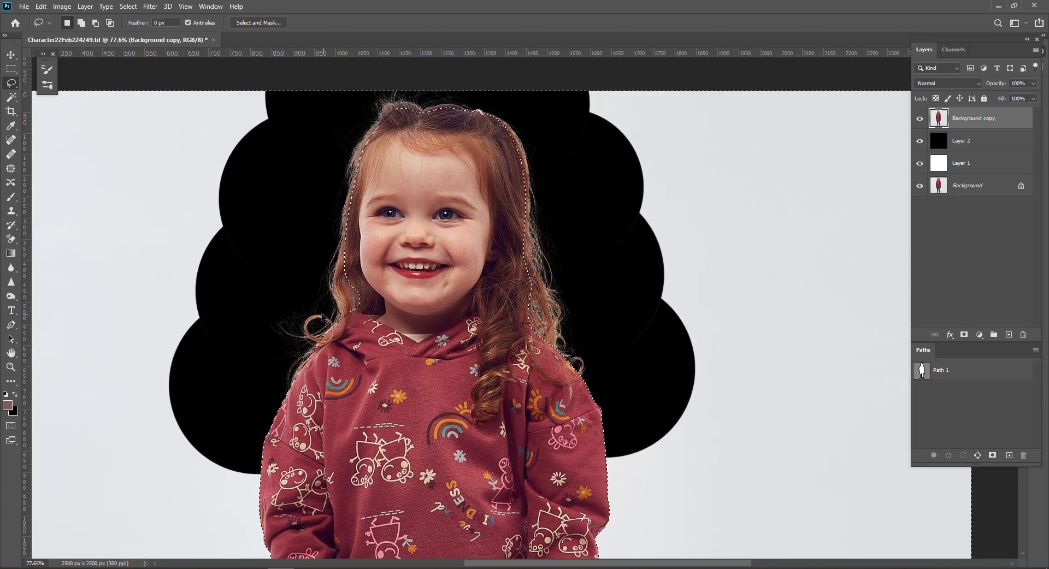
left_click_drag(387, 343, 325, 407)
scroll(410, 372, "down", 2)
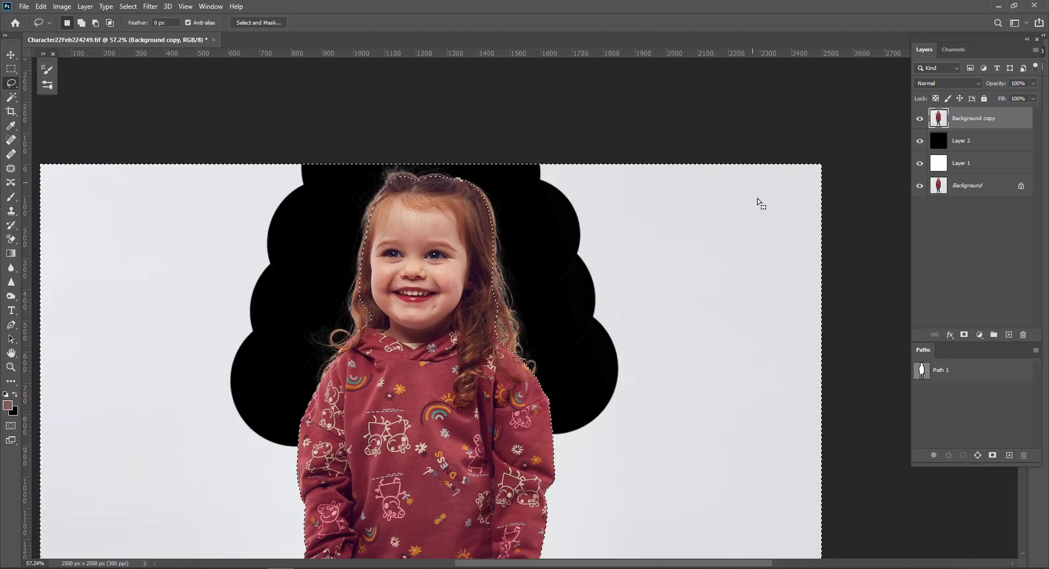
mouse_move(390, 361)
left_mouse_down()
mouse_move(365, 391)
mouse_move(395, 364)
mouse_move(394, 385)
left_mouse_up()
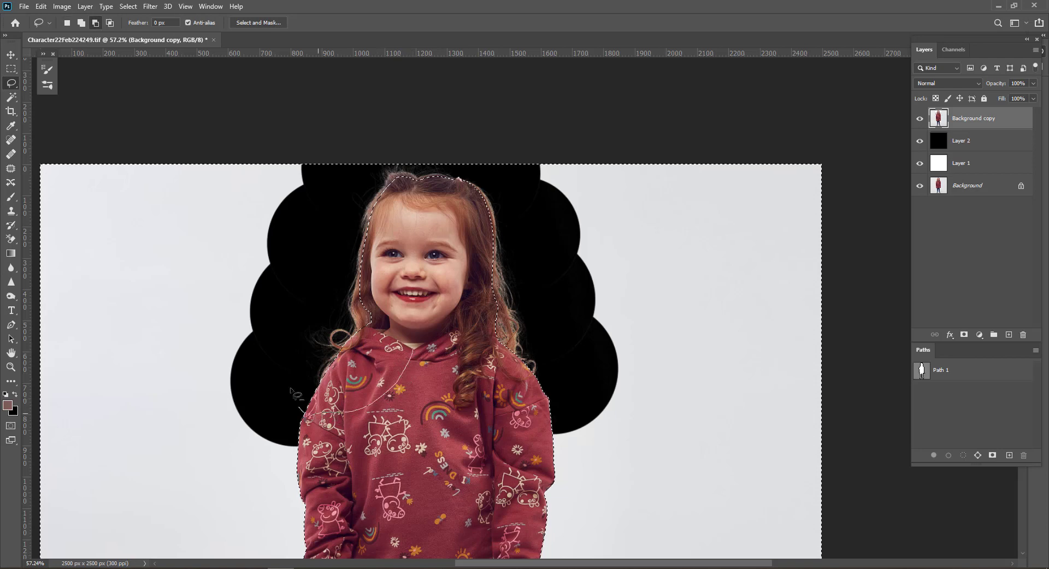
mouse_move(291, 390)
left_mouse_down()
mouse_move(294, 306)
mouse_move(318, 233)
mouse_move(336, 195)
mouse_move(402, 138)
left_mouse_up()
left_click_drag(509, 176, 547, 287)
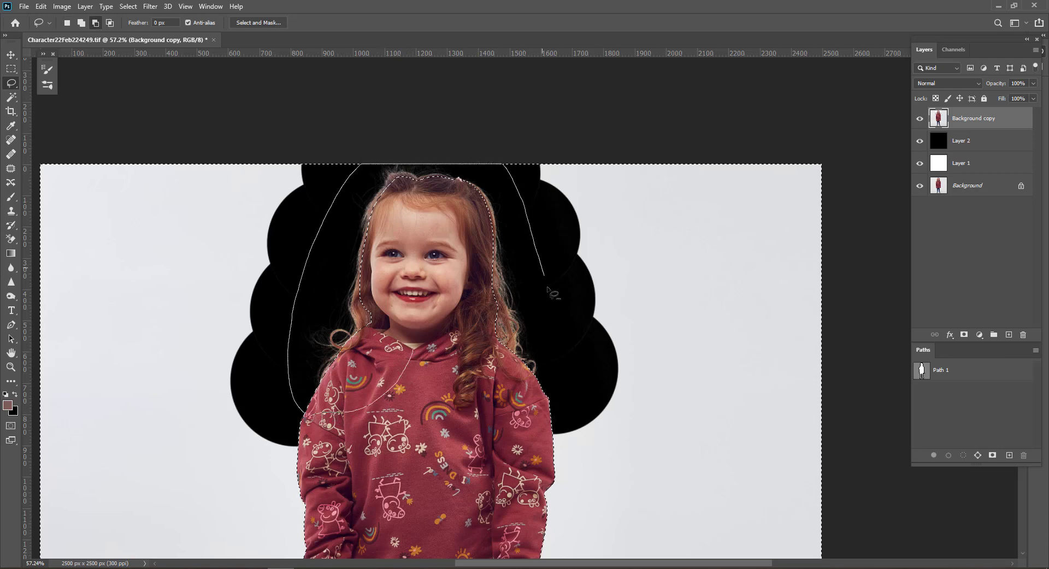
mouse_move(537, 414)
left_mouse_down()
mouse_move(468, 424)
mouse_move(402, 416)
left_mouse_up()
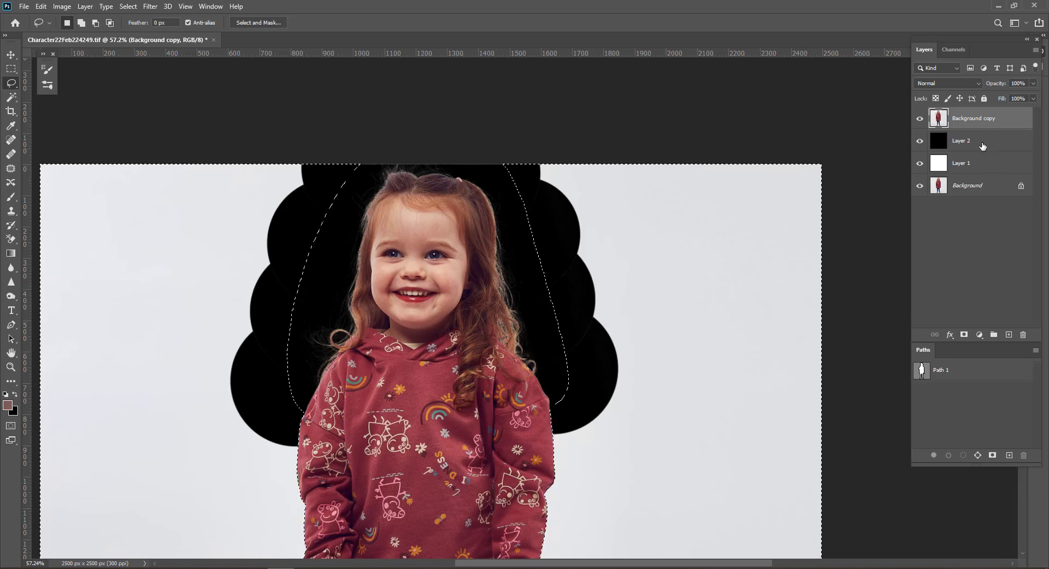
Delete the remaining studio backdrop from the Background copy layer and deselect
key("Delete")
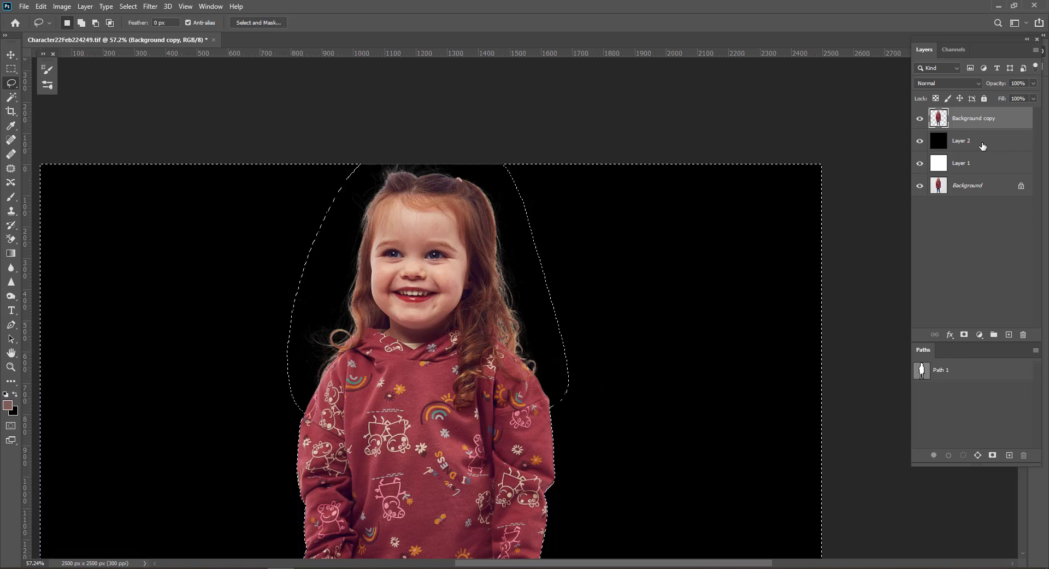
key("ctrl+d")
left_click_drag(378, 221, 393, 250)
left_click_drag(500, 348, 498, 199)
left_click_drag(512, 278, 478, 275)
left_click_drag(489, 342, 505, 322)
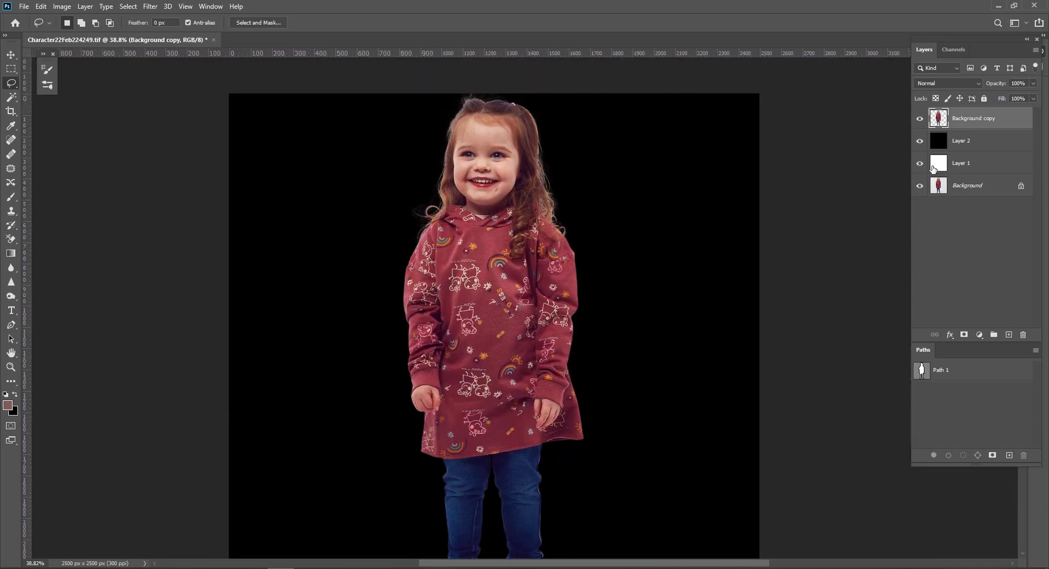
Hide the black Layer 2 to view the cutout against white, leaving no layer selected
left_click(969, 145)
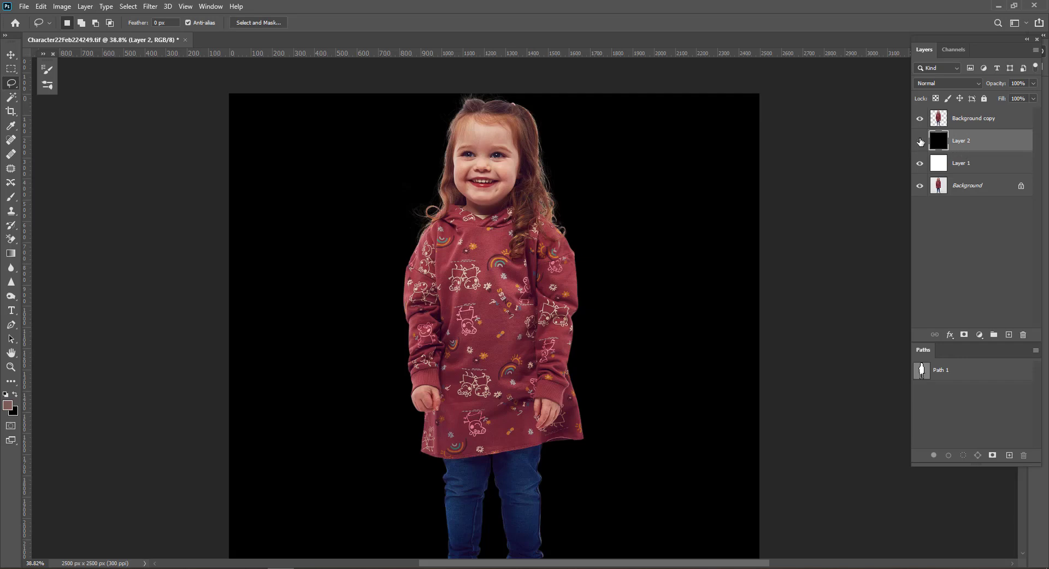
left_click(919, 141)
left_click_drag(519, 177, 545, 200)
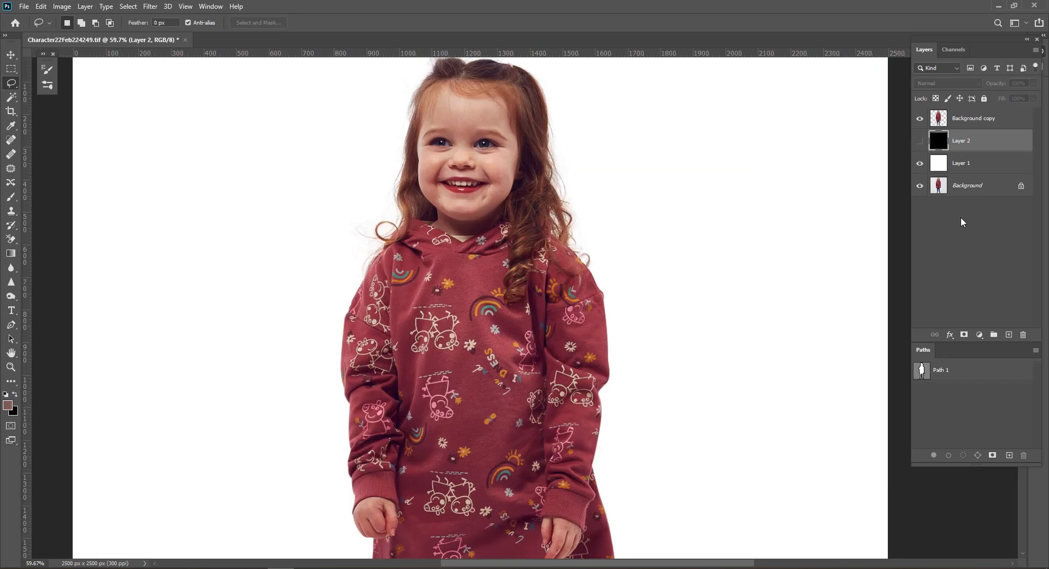
left_click(963, 258)
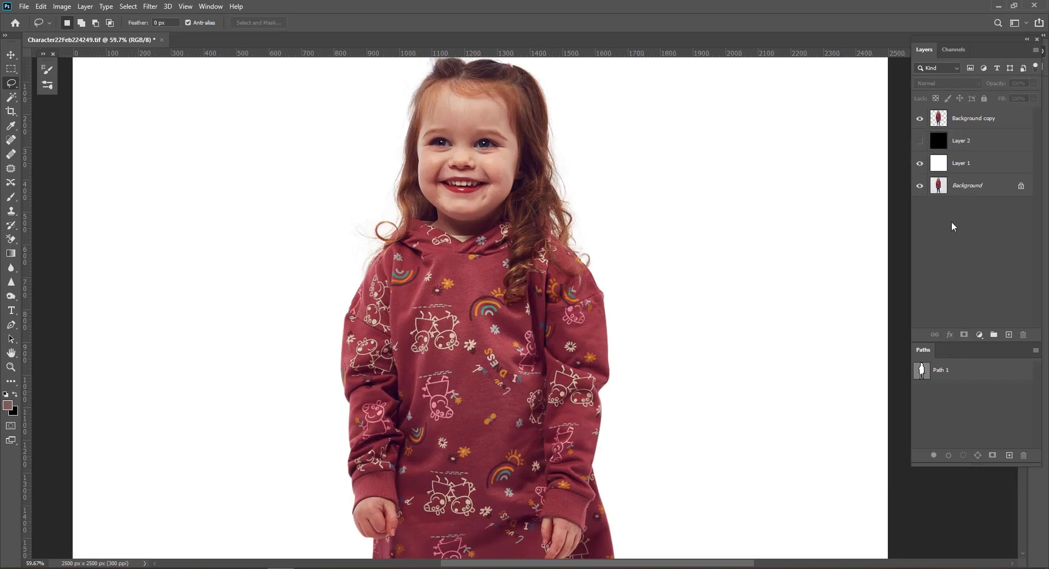
Add a Curves adjustment layer above Background copy and move its black point to input 251 to expose leftover marks
left_click(969, 121)
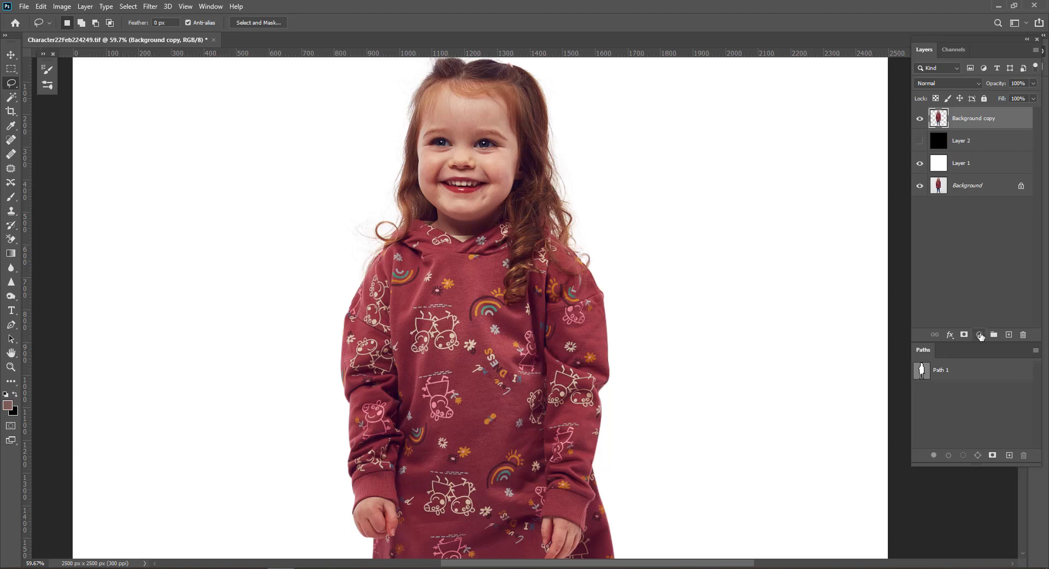
left_click(981, 336)
left_click(982, 399)
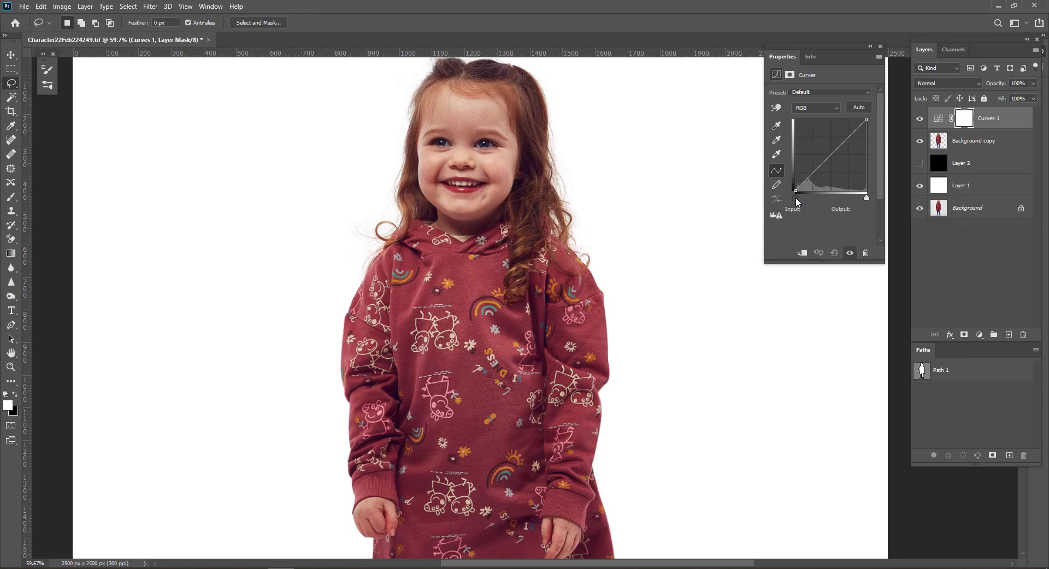
left_click_drag(796, 199, 880, 205)
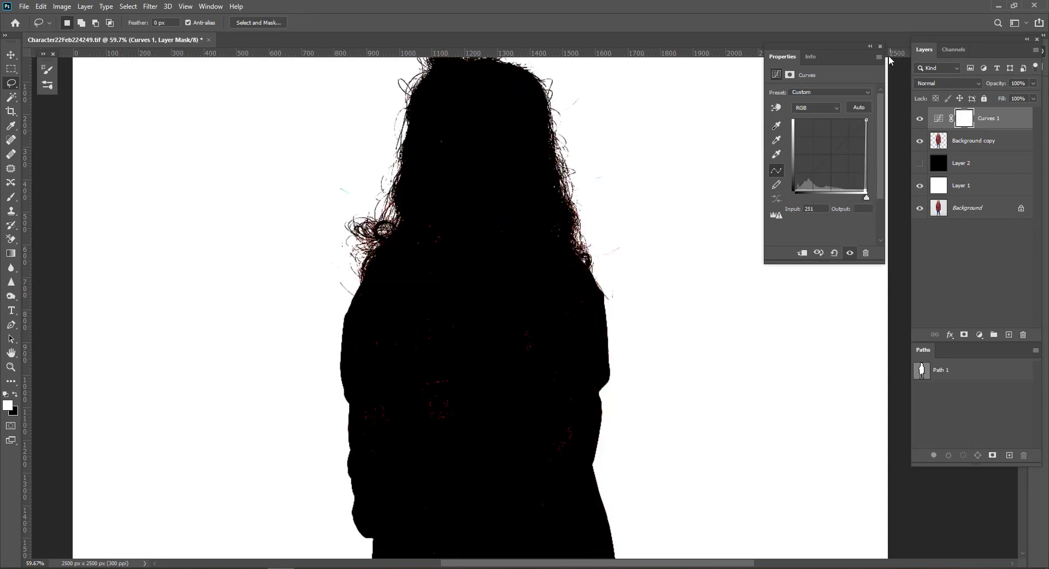
left_click(880, 47)
Choose the regular Eraser Tool on the Background copy layer and raise its brush hardness to the maximum
left_click_drag(371, 184, 481, 171)
left_click_drag(481, 171, 409, 401)
left_click_drag(591, 328, 328, 240)
left_click_drag(606, 551, 576, 399)
left_click(945, 146)
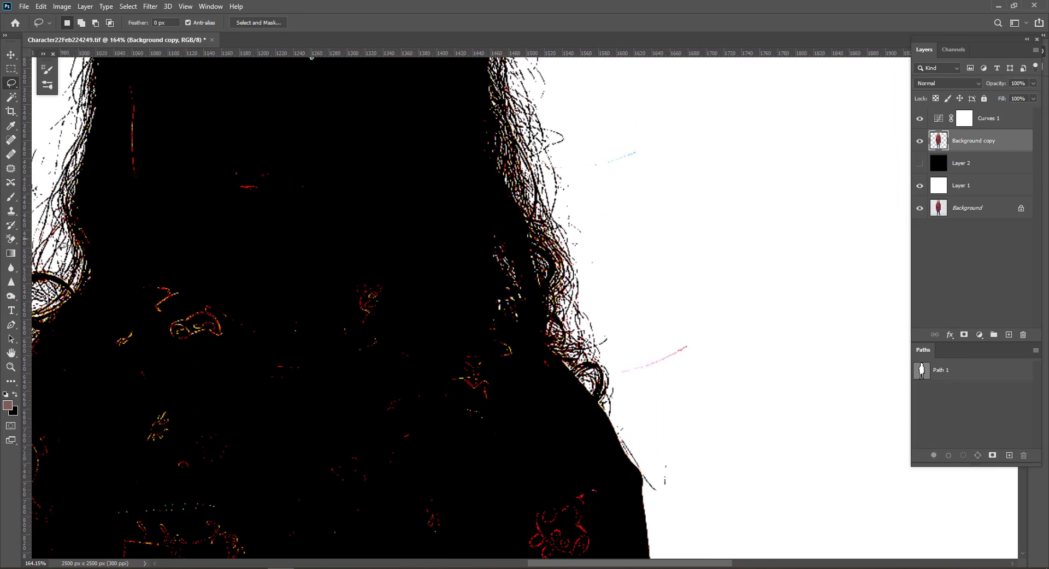
left_click_drag(10, 239, 58, 241)
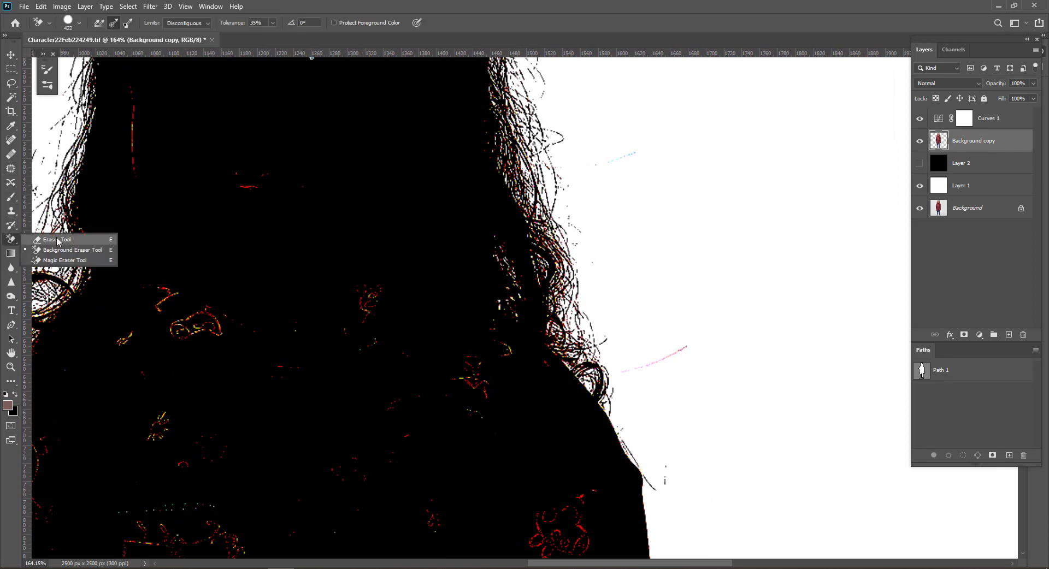
left_click(54, 240)
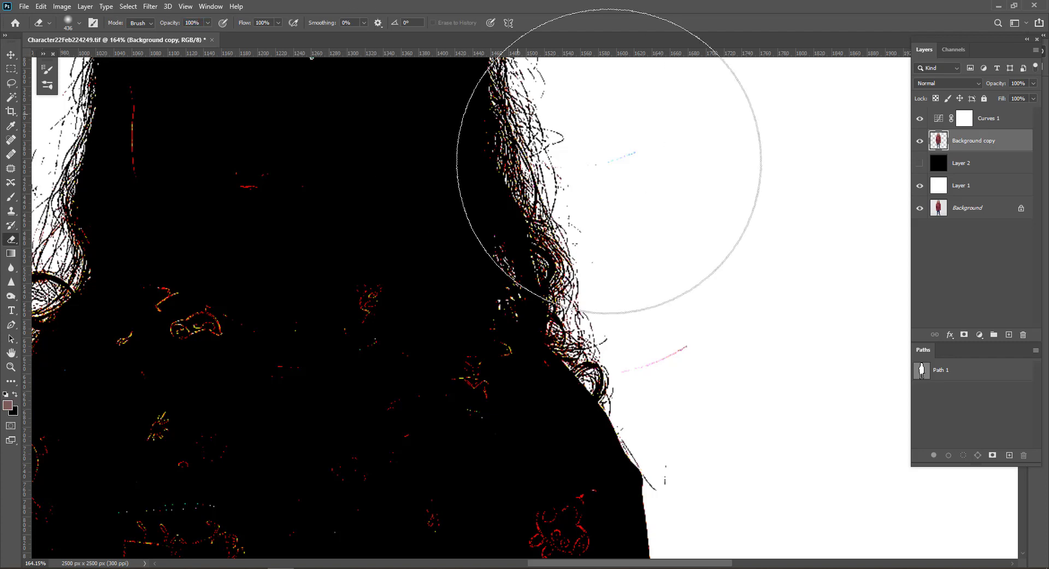
right_click(721, 200)
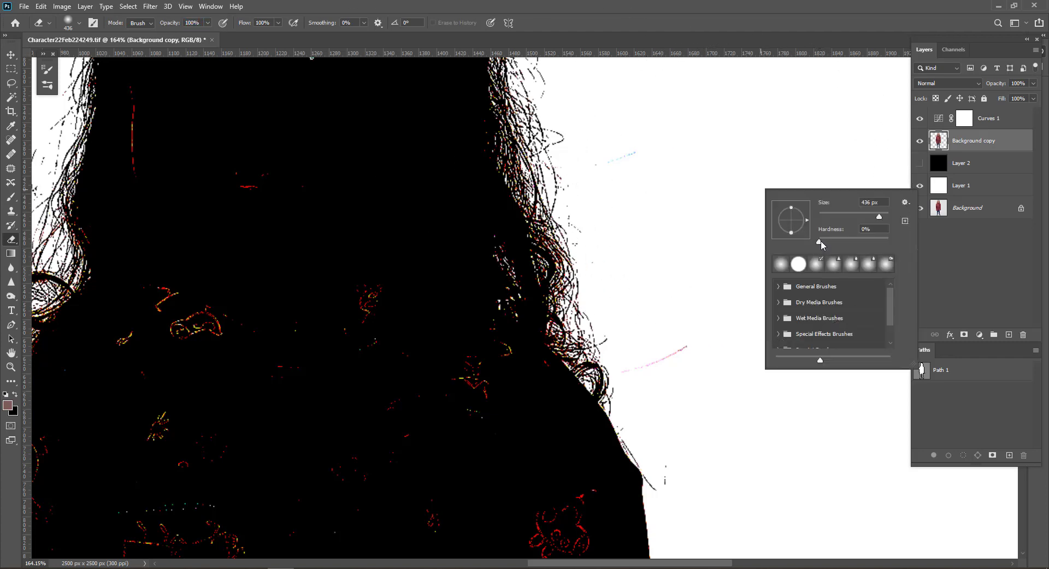
left_click_drag(820, 241, 890, 239)
Shrink the eraser brush and erase the stray marks beside the image-right hair and shoulder
left_click_drag(654, 118, 480, 139)
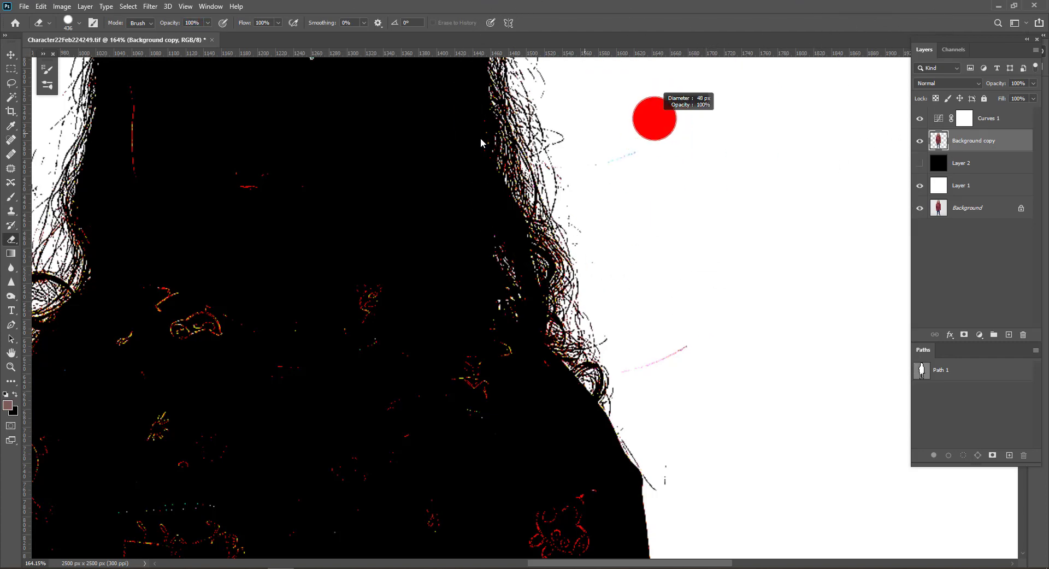
mouse_move(718, 202)
left_mouse_down()
mouse_move(587, 236)
mouse_move(550, 219)
left_mouse_up()
mouse_move(500, 192)
left_mouse_down()
mouse_move(469, 232)
mouse_move(459, 227)
mouse_move(459, 244)
mouse_move(484, 297)
mouse_move(578, 382)
mouse_move(515, 262)
left_mouse_up()
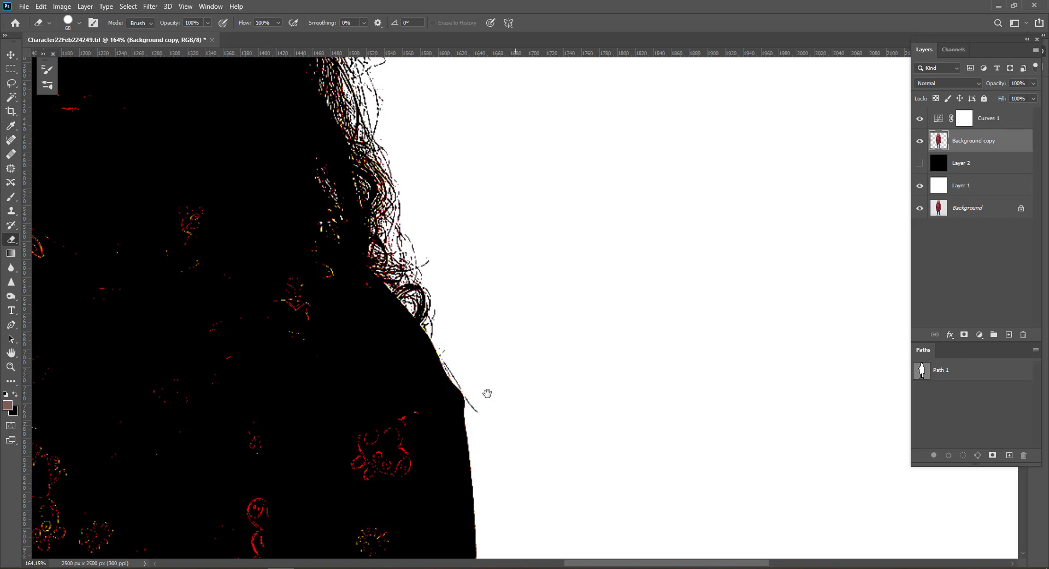
Erase the stray marks in the empty area beside the image-left hair and shoulder
scroll(484, 393, "up", 10)
scroll(485, 393, "left", 5)
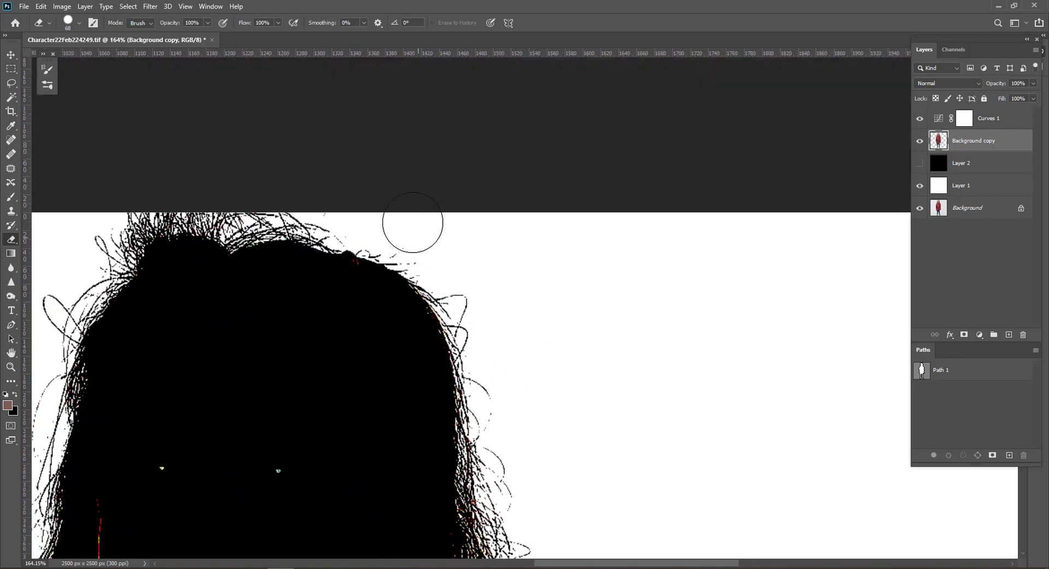
scroll(415, 197, "left", 10)
scroll(421, 169, "down", 3)
scroll(396, 297, "down", 5)
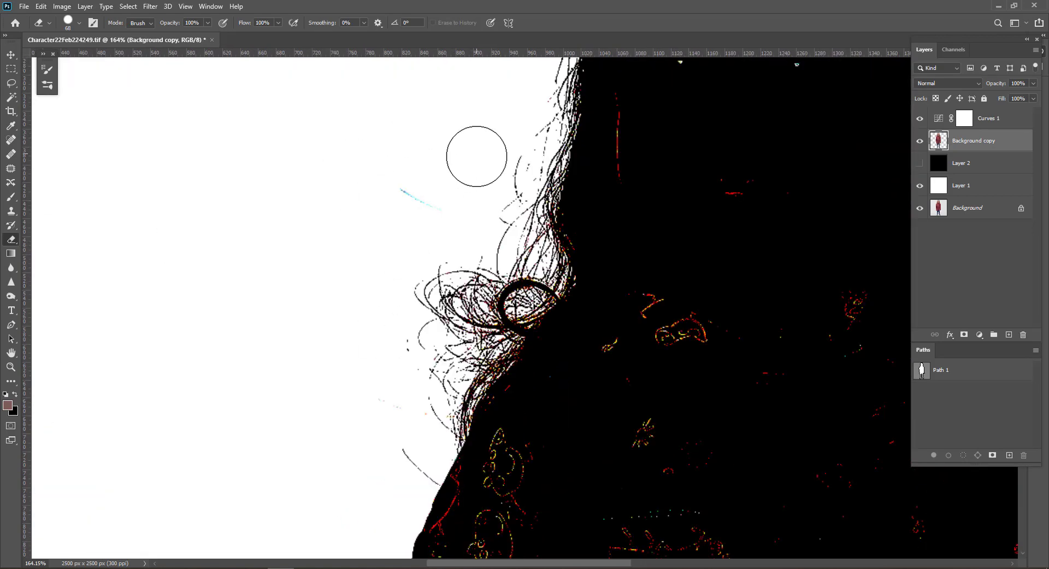
scroll(411, 178, "down", 3)
scroll(411, 178, "left", 2)
mouse_move(410, 178)
left_mouse_down()
mouse_move(419, 234)
mouse_move(429, 213)
mouse_move(416, 275)
mouse_move(437, 259)
mouse_move(441, 287)
mouse_move(457, 287)
mouse_move(447, 307)
left_mouse_up()
left_click_drag(362, 362, 289, 357)
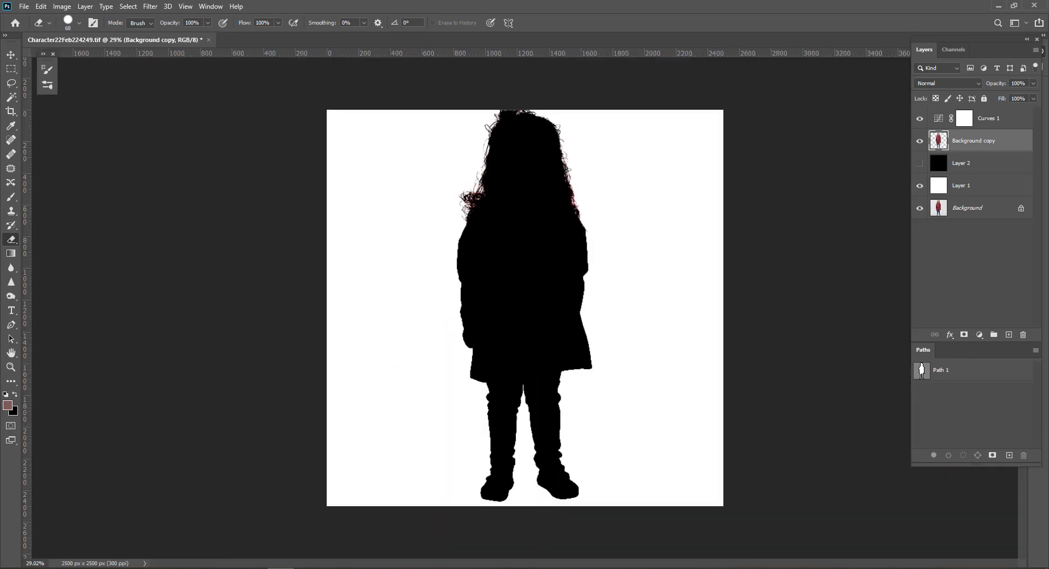
Delete the Curves adjustment layer, deselect all layers and review the cutout on white
left_click(995, 120)
left_click_drag(1003, 122, 1020, 335)
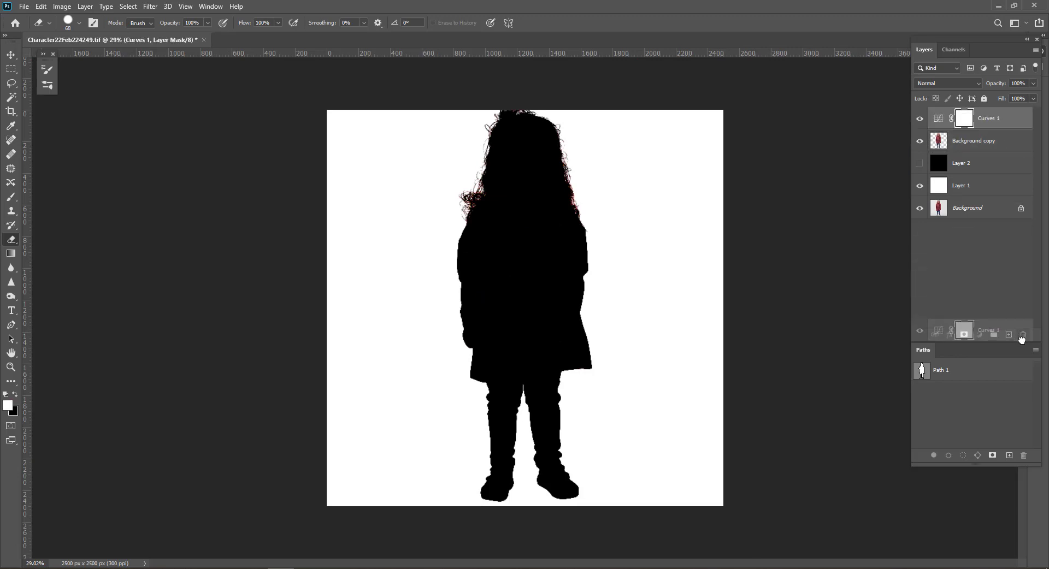
left_click_drag(1022, 337, 1023, 335)
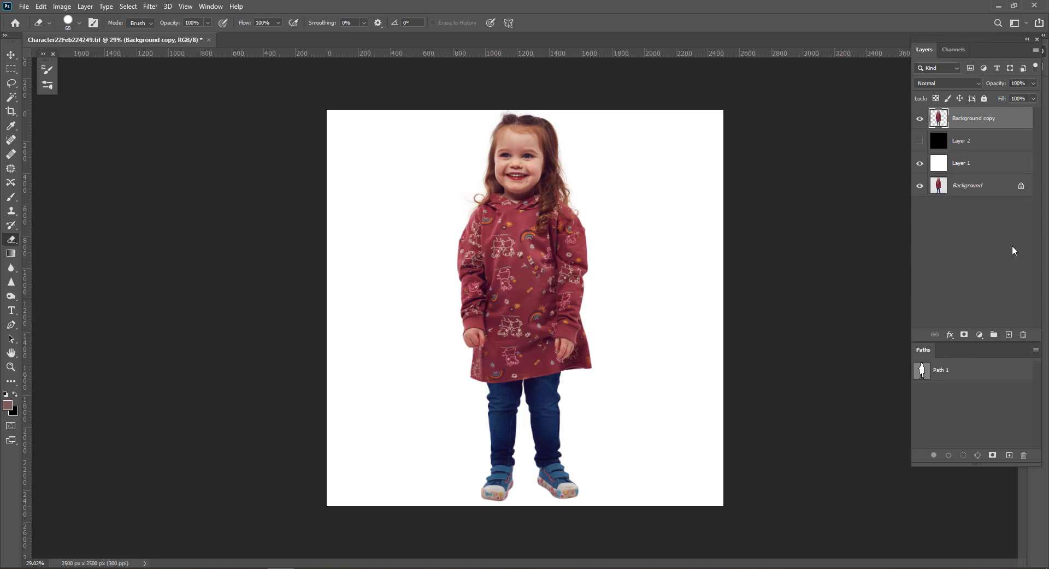
left_click(1013, 250)
left_click_drag(494, 280, 674, 237)
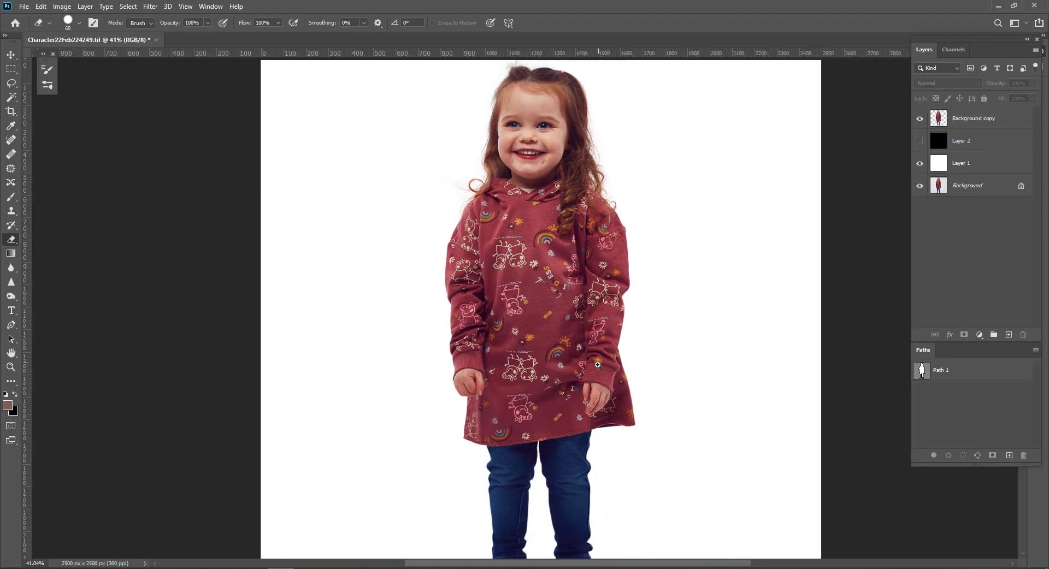
left_click_drag(597, 365, 577, 370)
left_click_drag(536, 235, 552, 256)
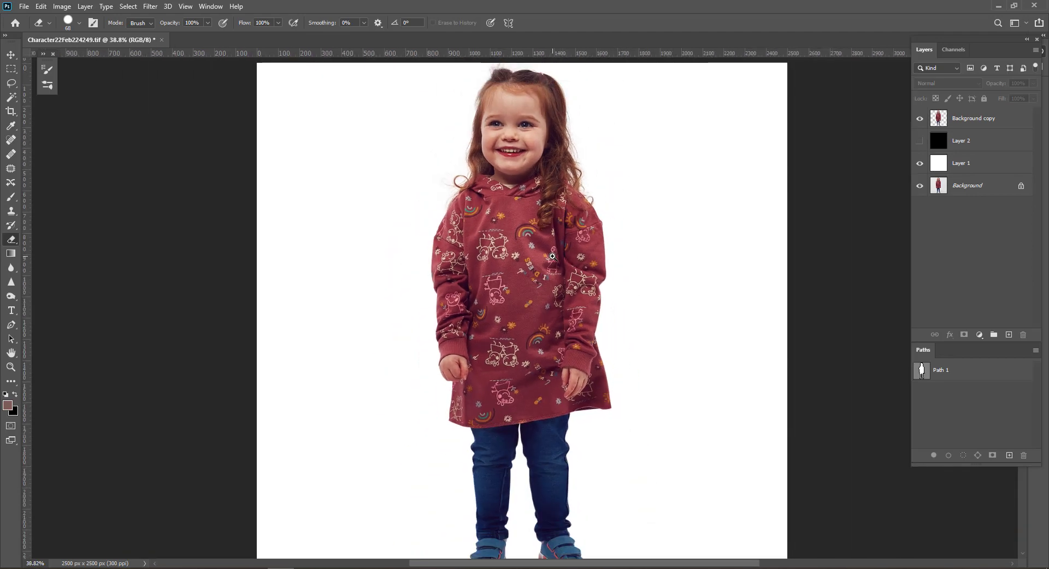
Save the TIFF document, and save it again as Photoshop PSD file Character22Feb224249 with layers and Maximize Compatibility kept on
key("ctrl+s")
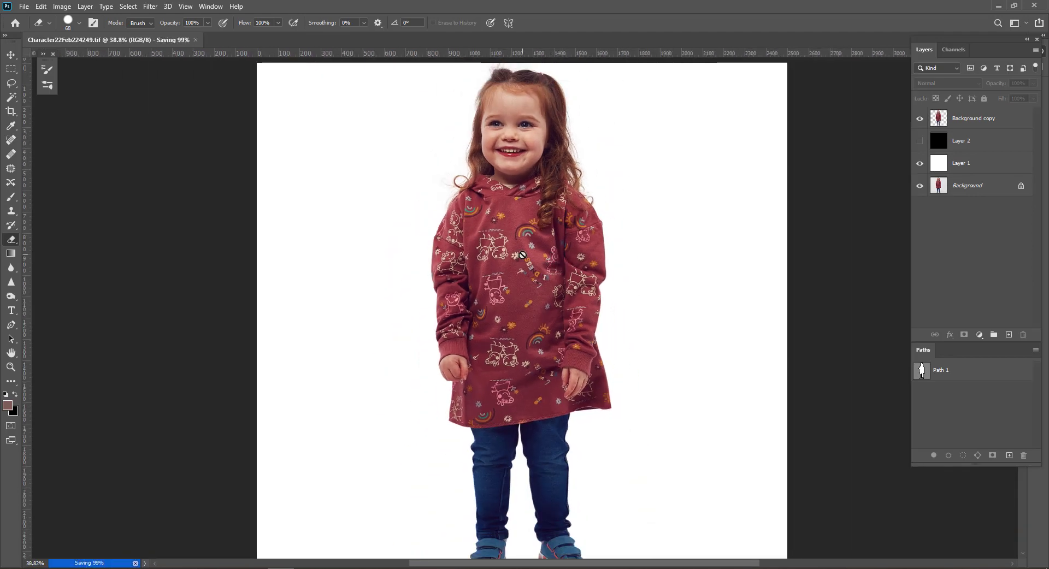
key("ctrl+shift+s")
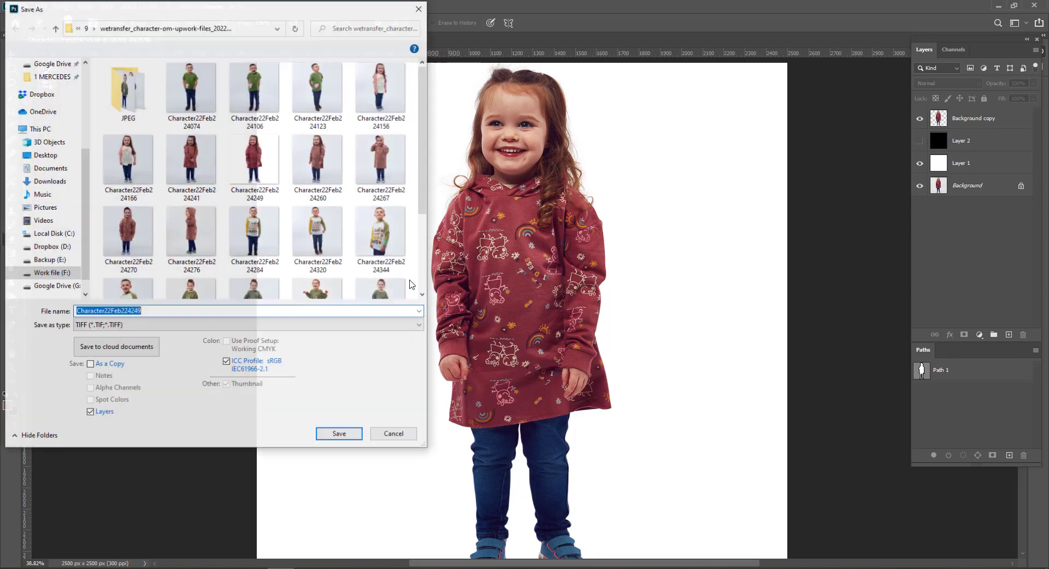
left_click(112, 326)
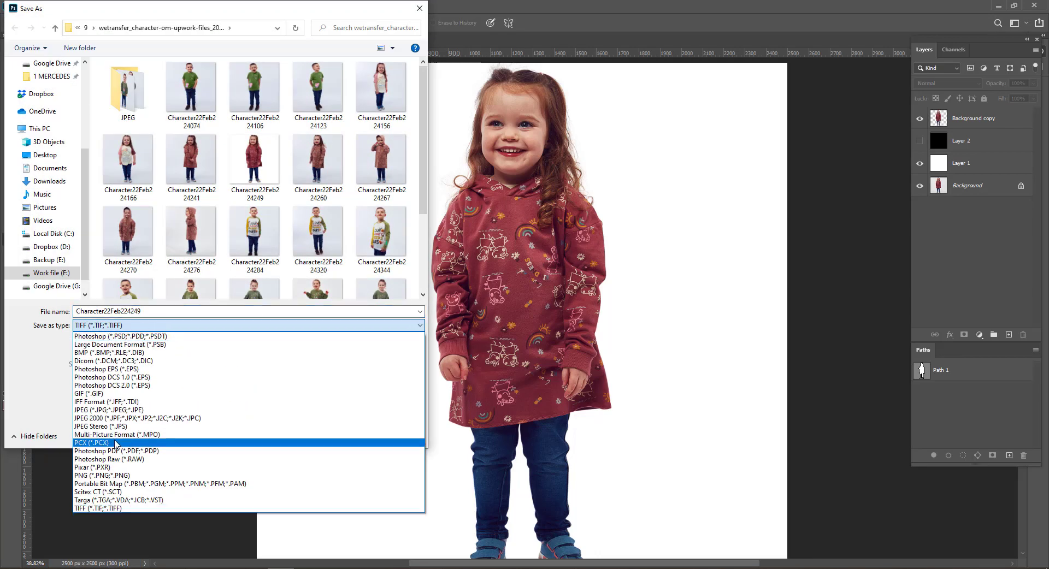
left_click(114, 335)
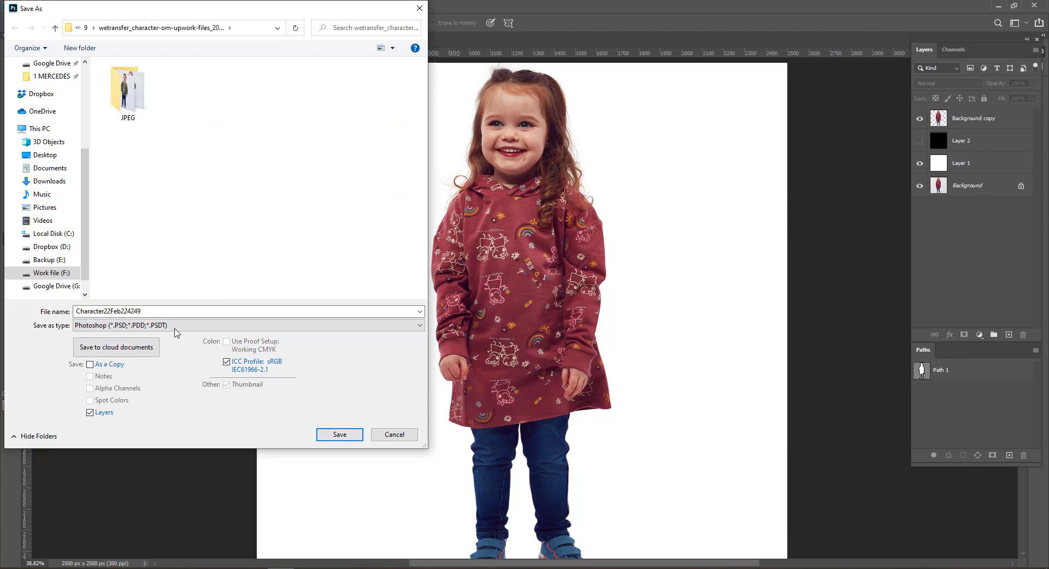
left_click(339, 434)
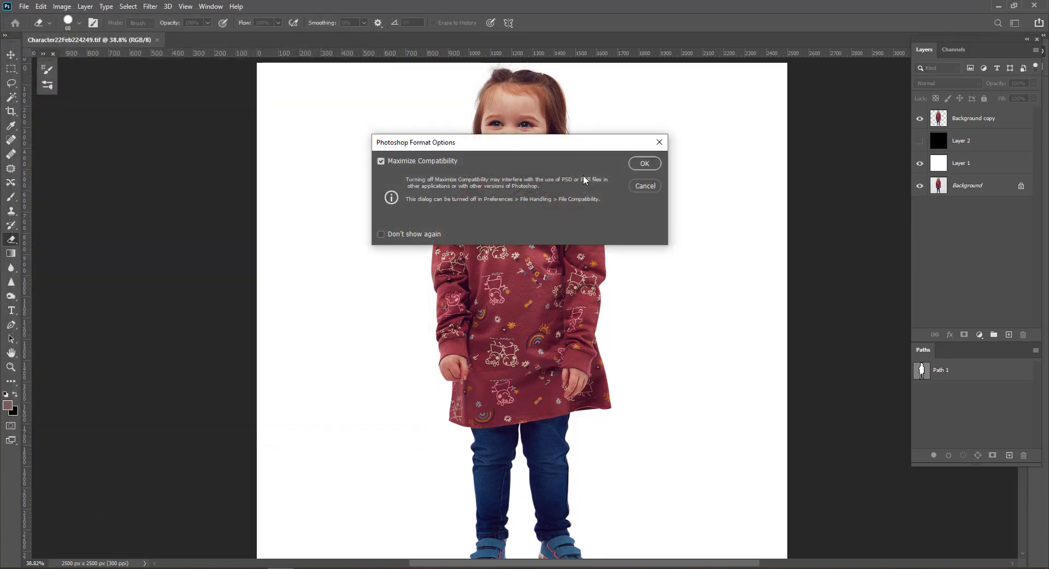
left_click(642, 164)
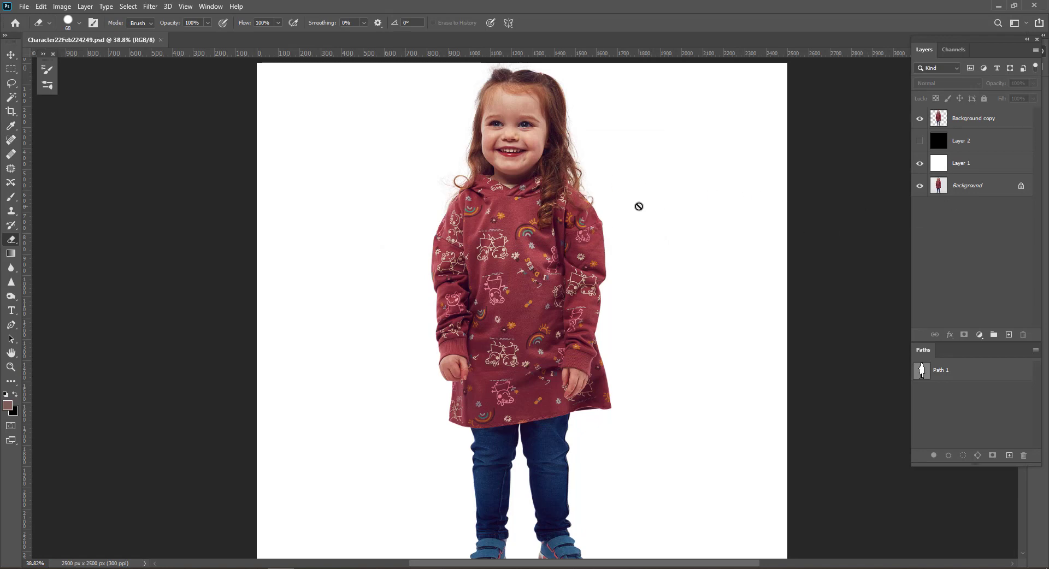
Save a JPEG copy of the cutout on white as Character22Feb224249 in the same folder, accepting the JPEG options
key("ctrl+shift+s")
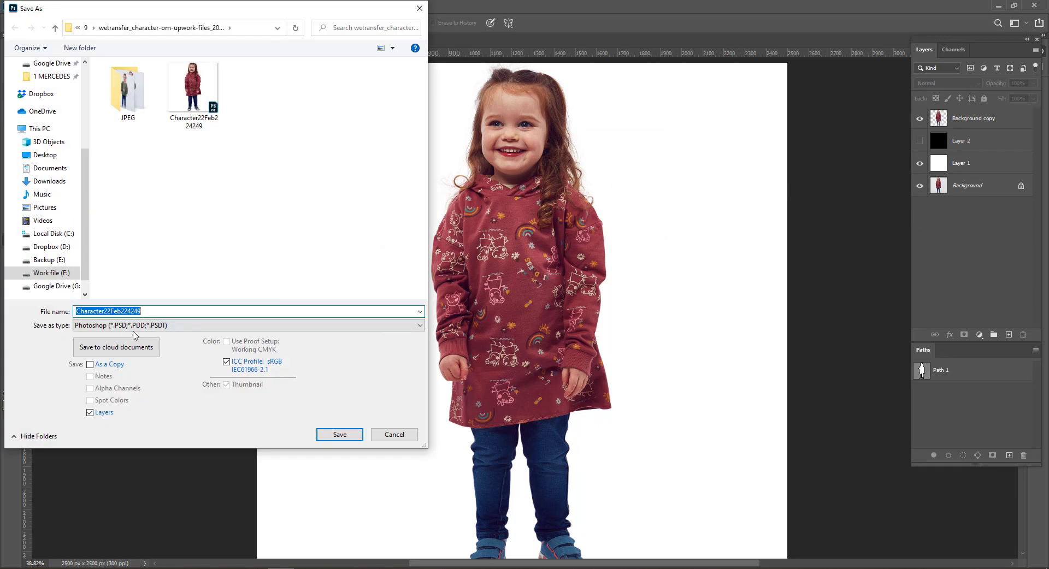
left_click(134, 326)
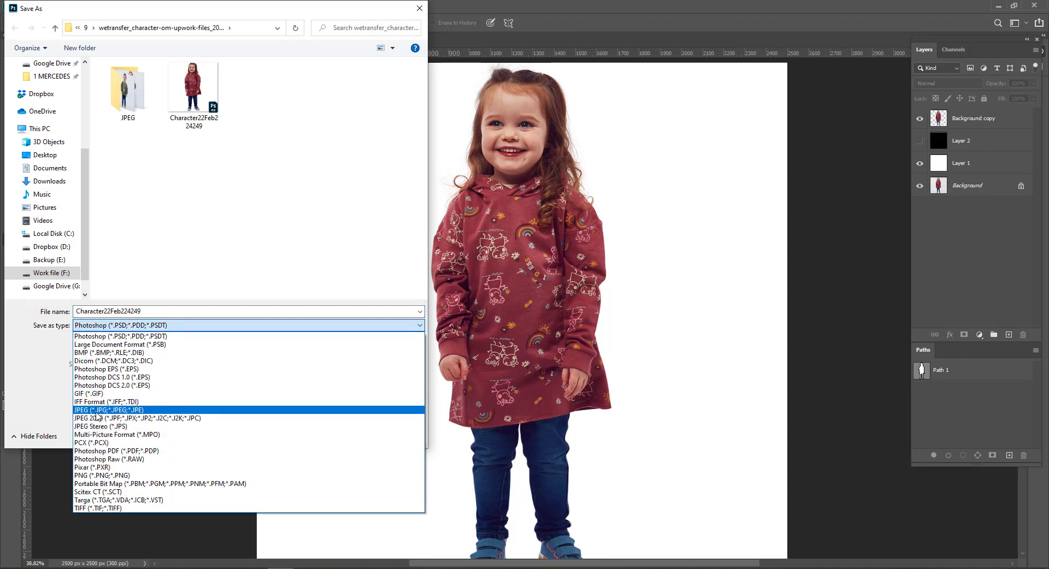
left_click(96, 410)
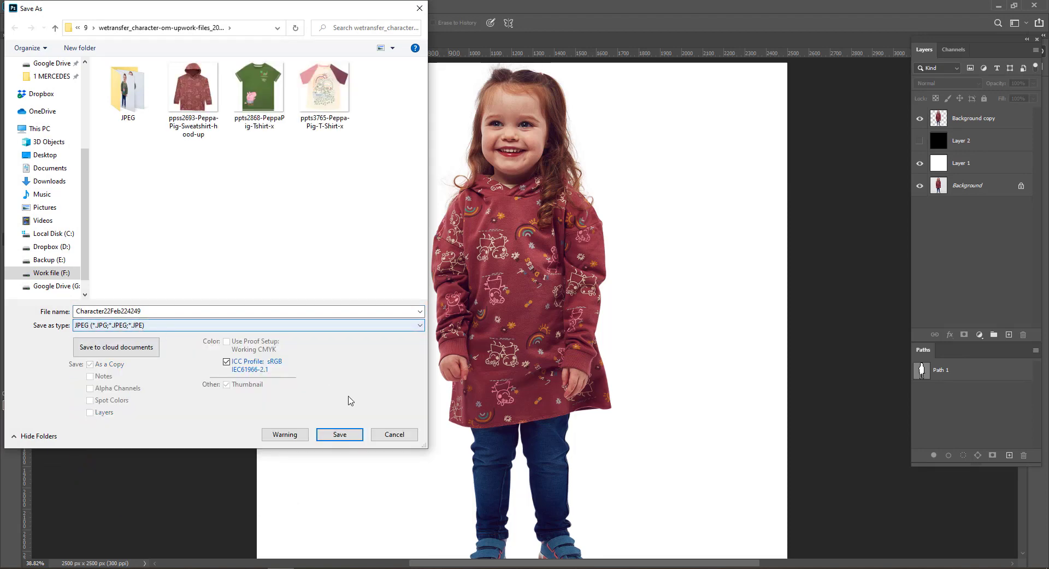
left_click(329, 436)
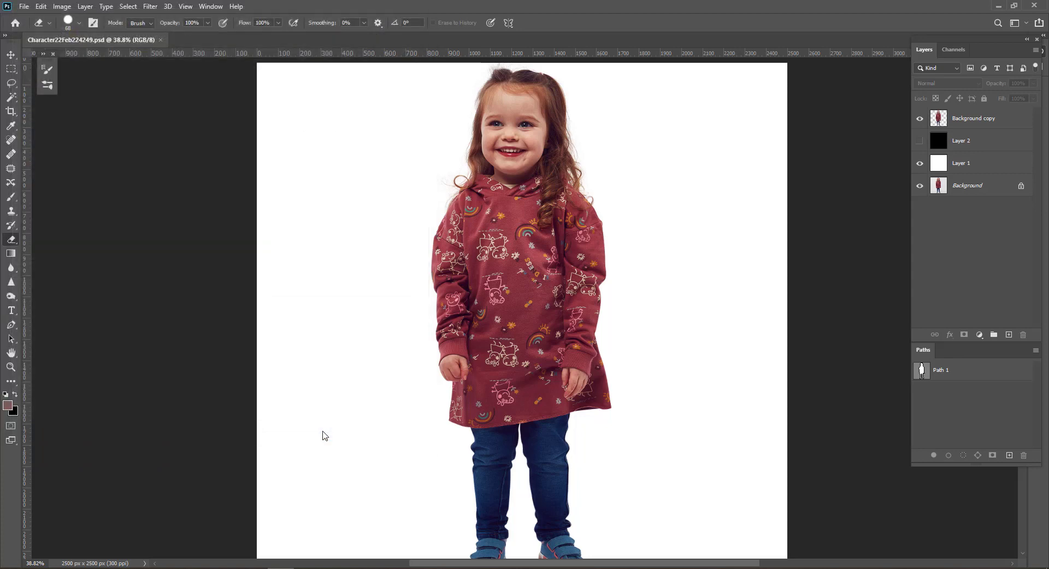
left_click(585, 144)
Hide Layer 1 and the Background layer to inspect the girl's head and hair cutout on transparency
scroll(531, 257, "down", 2)
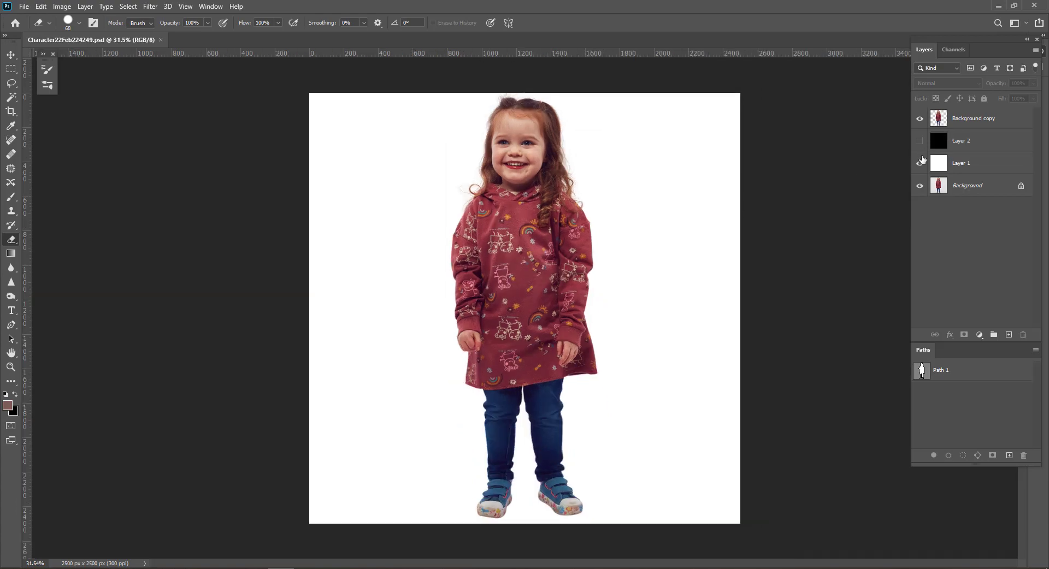
left_click_drag(920, 161, 924, 217)
left_click_drag(555, 146, 565, 191)
left_click_drag(477, 99, 522, 169)
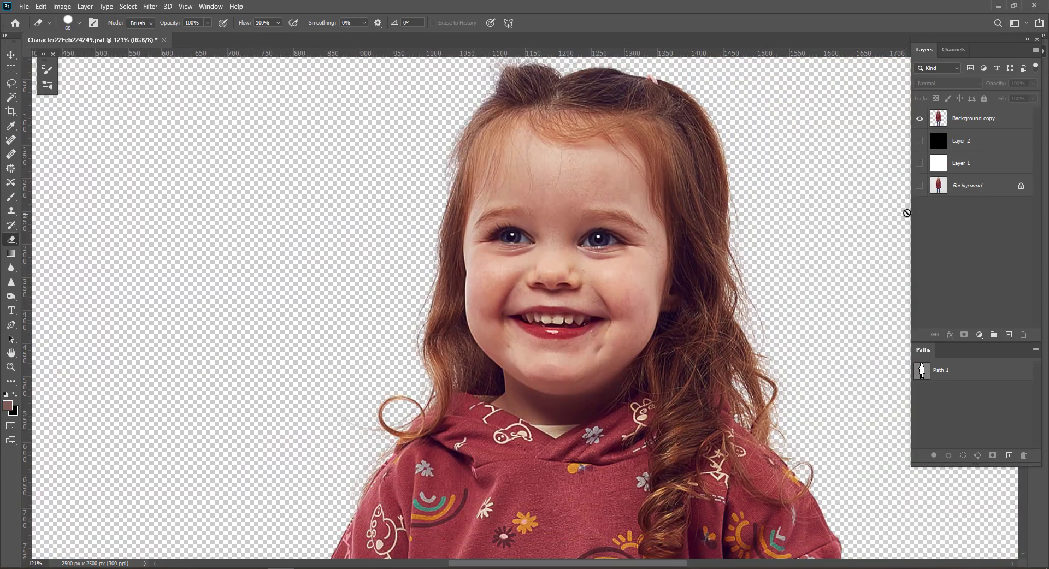
Compare the original photo with the cutout around the face and hair by repeatedly isolating the Background layer and showing all layers
left_click(919, 186, "alt")
left_click(919, 186, "alt")
left_click(920, 186, "alt")
left_click(919, 186, "alt")
left_click_drag(922, 162, 927, 184)
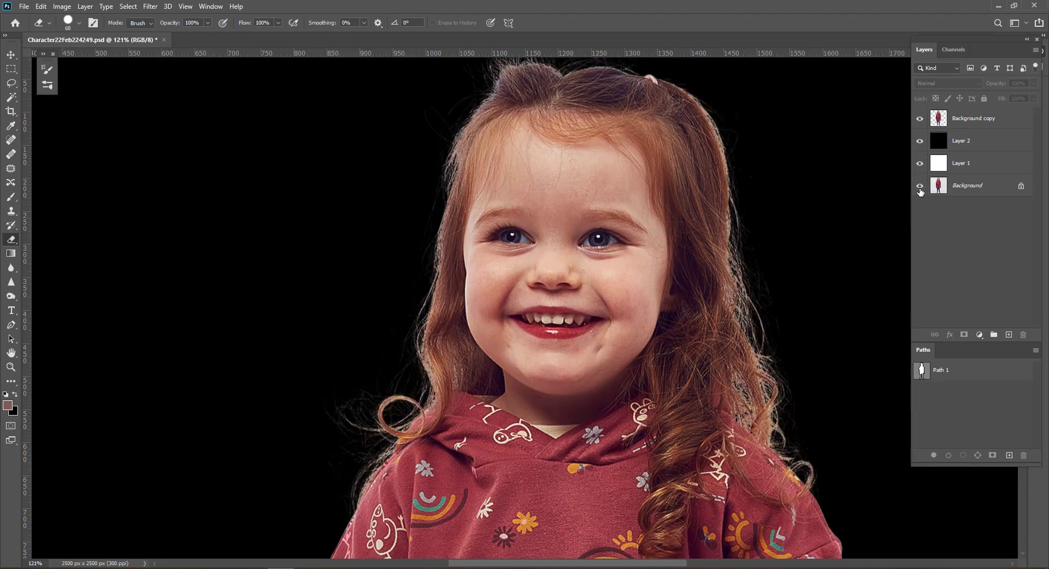
left_click(919, 186, "alt")
left_click(920, 186, "alt")
left_click(920, 186, "alt")
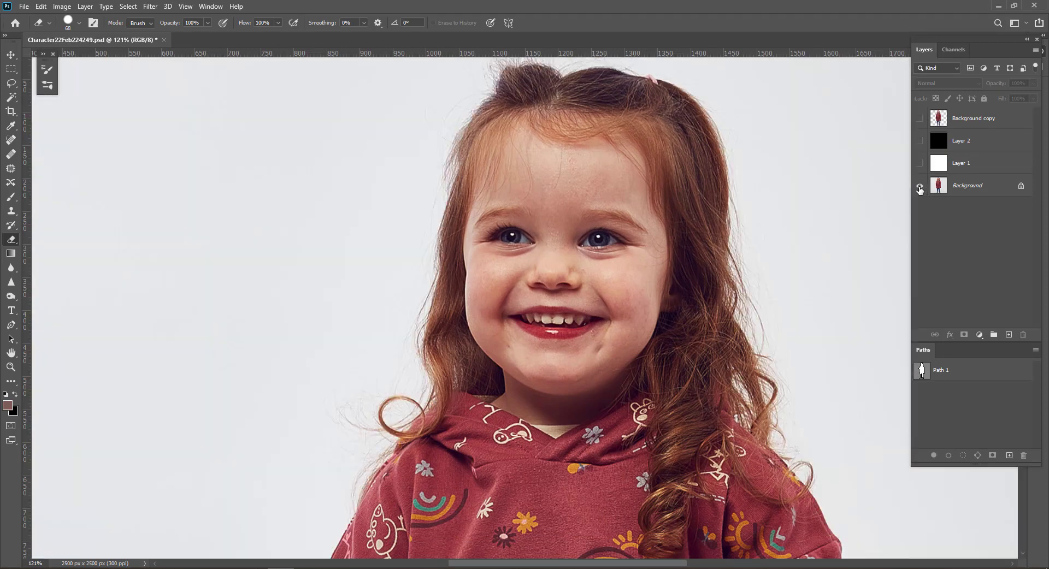
left_click(919, 186, "alt")
left_click(920, 187, "alt")
left_click(919, 187, "alt")
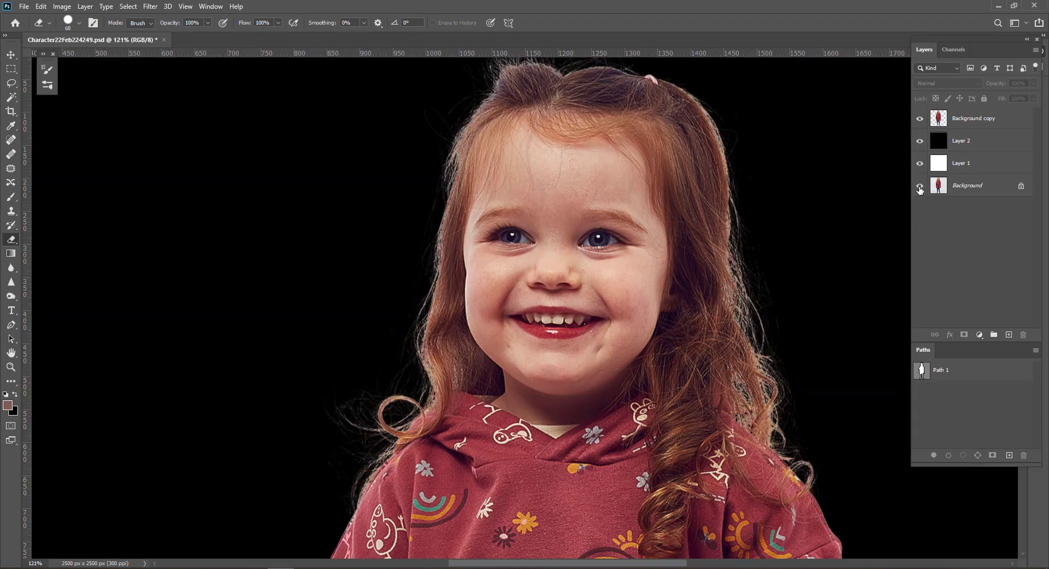